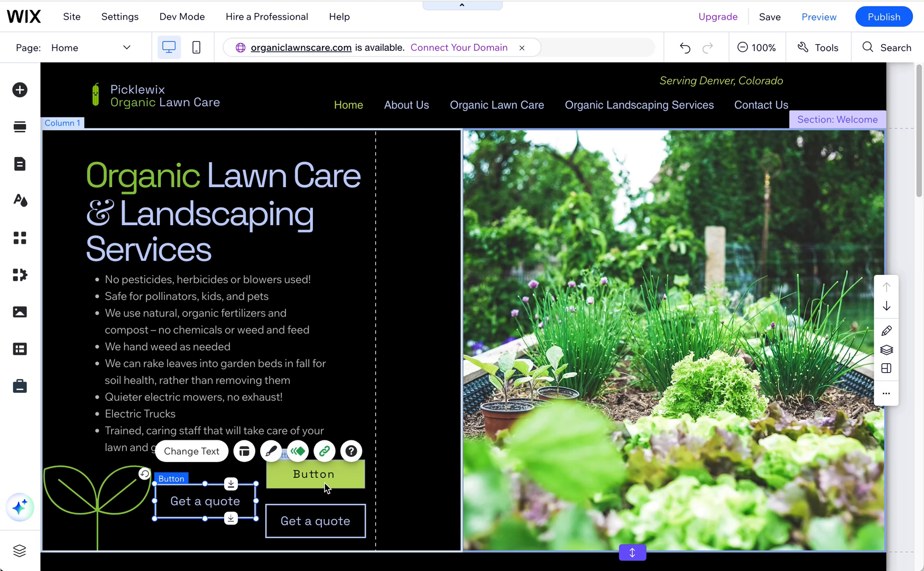
Step: Add the black themed button with an arrow to the Welcome section, overlapping the lower part of the bulleted list
click(325, 485)
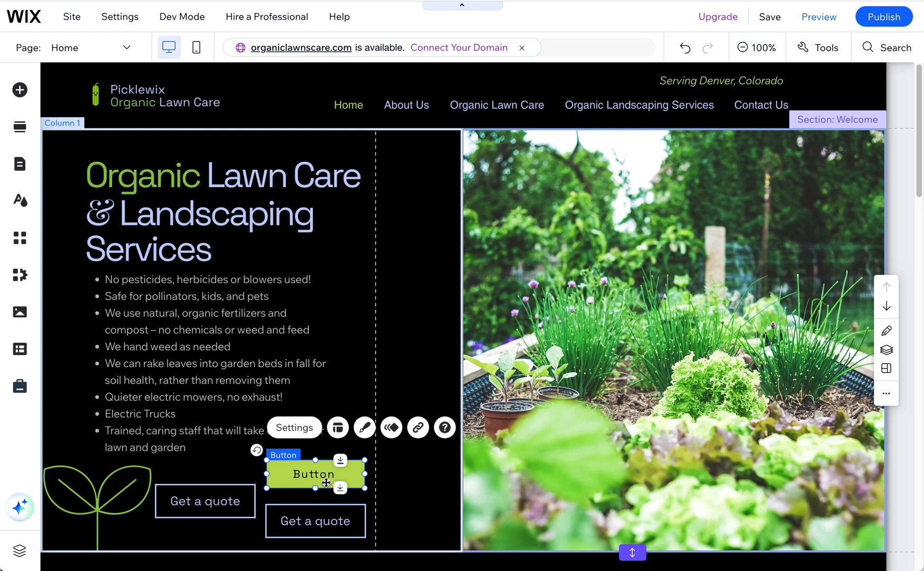
click(20, 90)
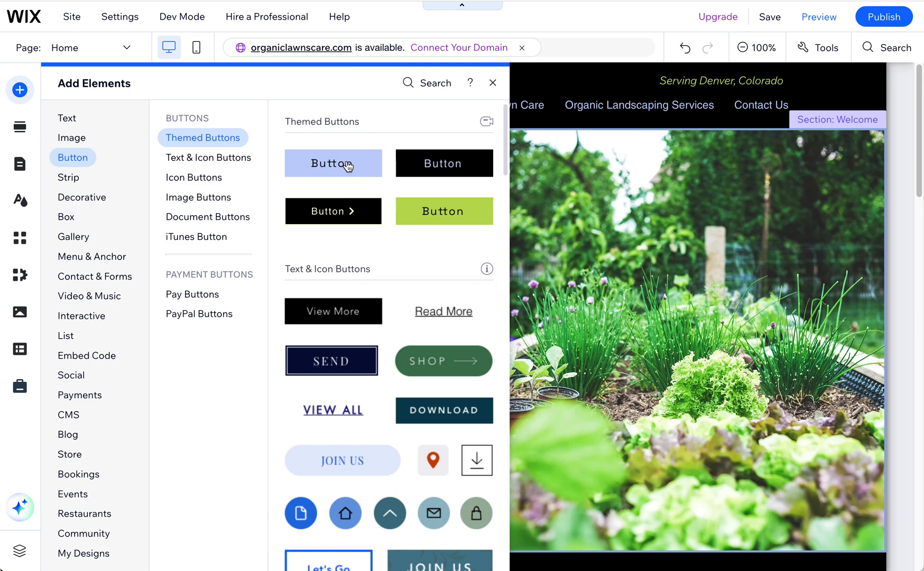
drag(324, 213, 314, 399)
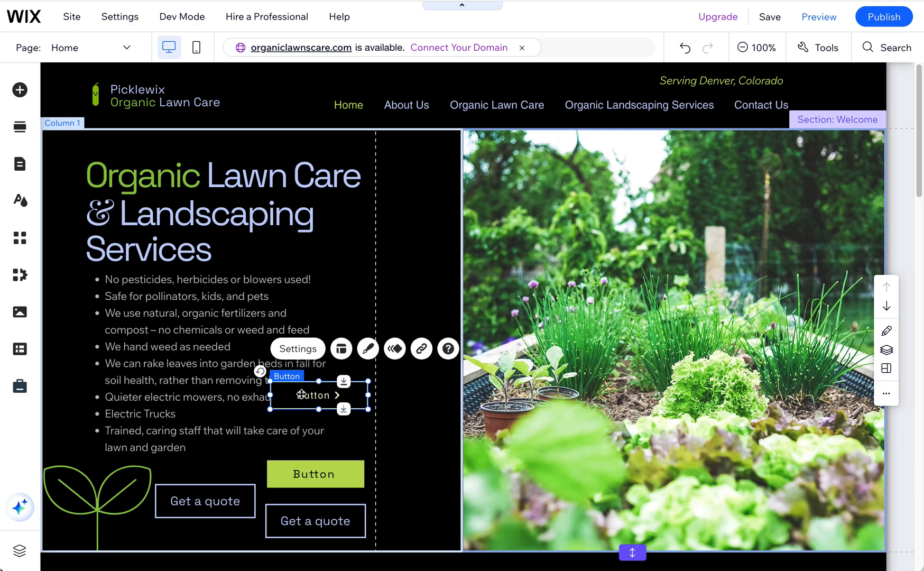
Step: Review the customization options of the Get a quote button beside the leaf drawing, including text, fill, and the regular and hover states
click(205, 500)
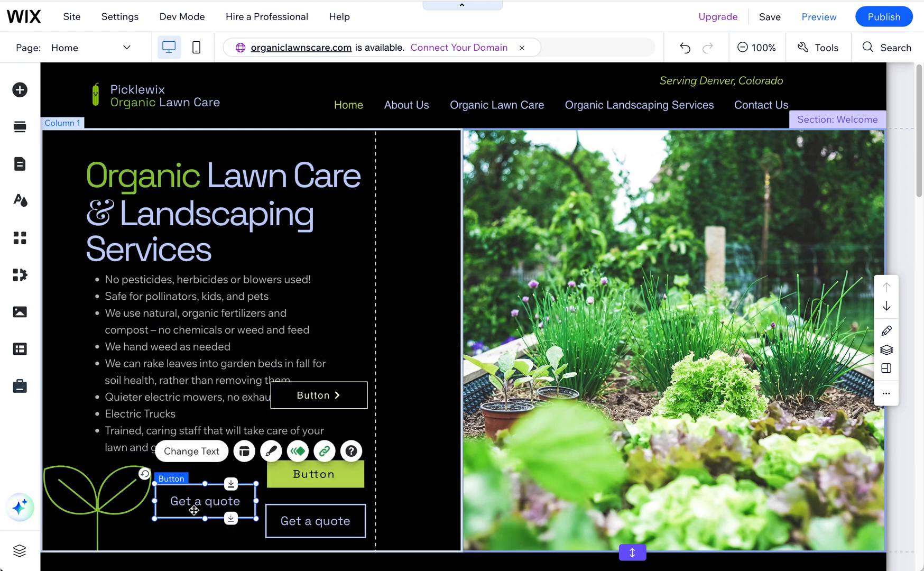
click(305, 393)
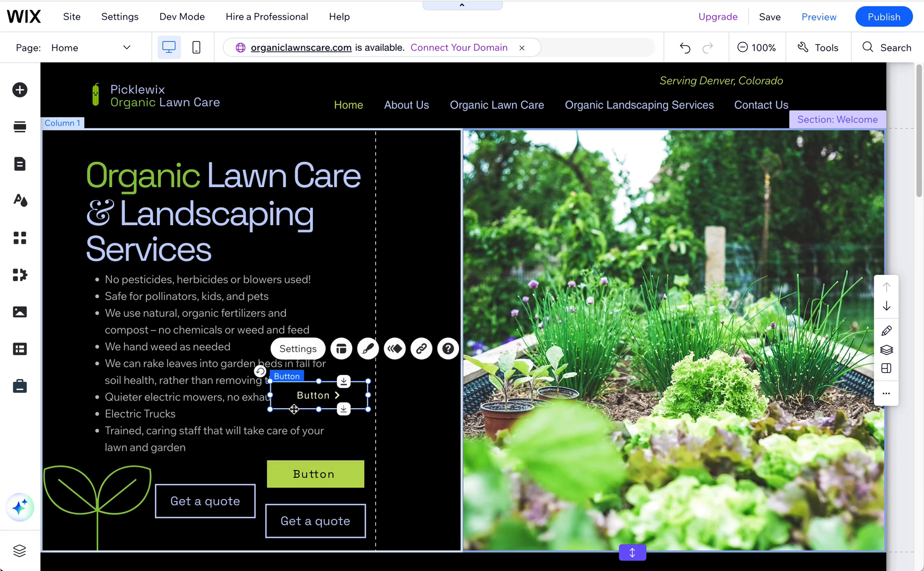
click(200, 492)
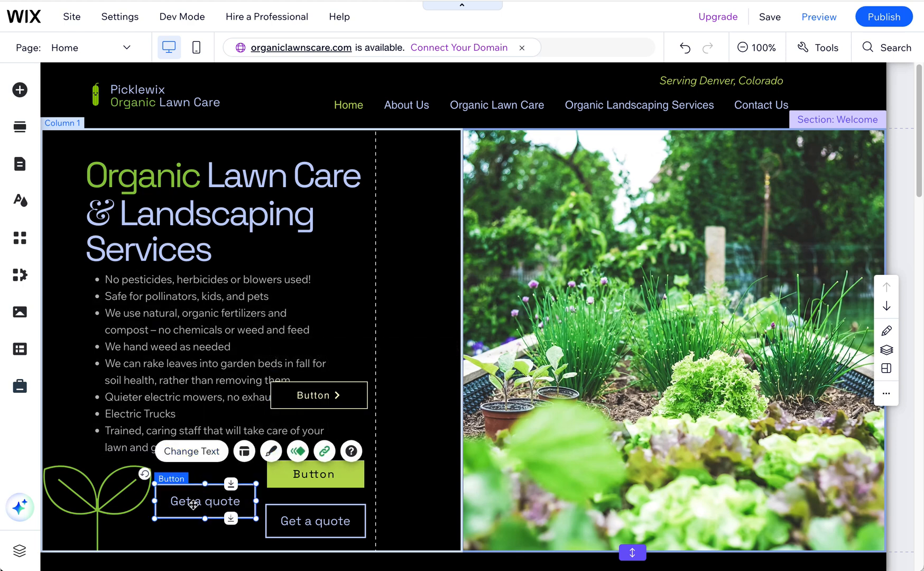
click(276, 457)
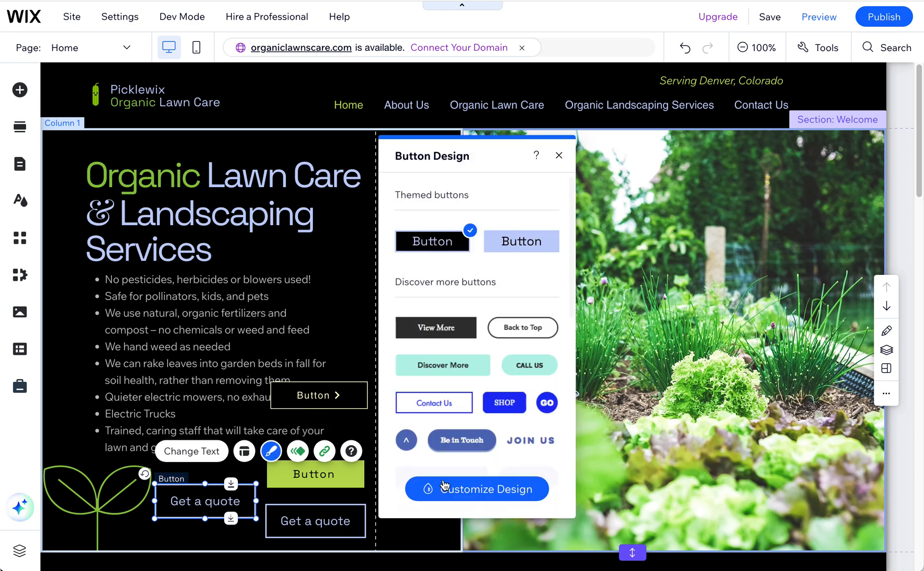
click(458, 491)
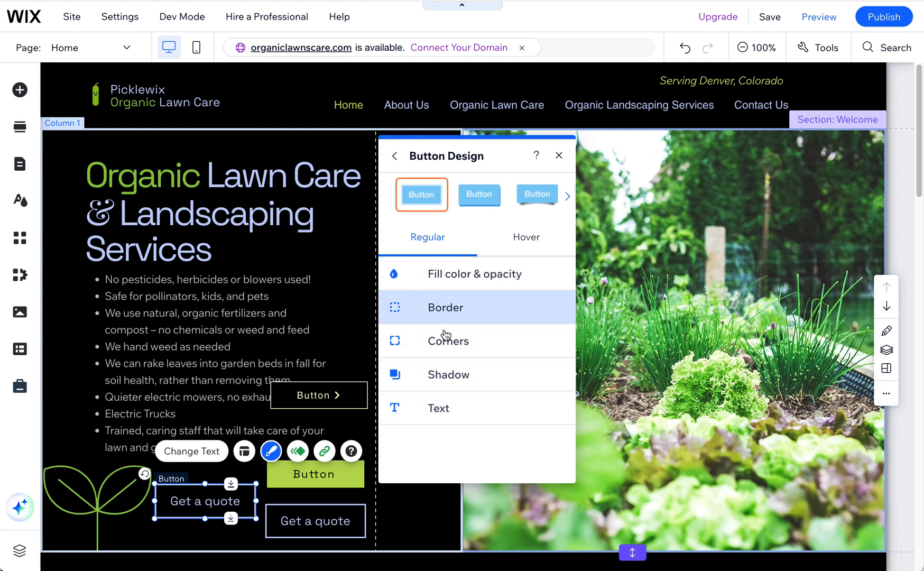
click(454, 410)
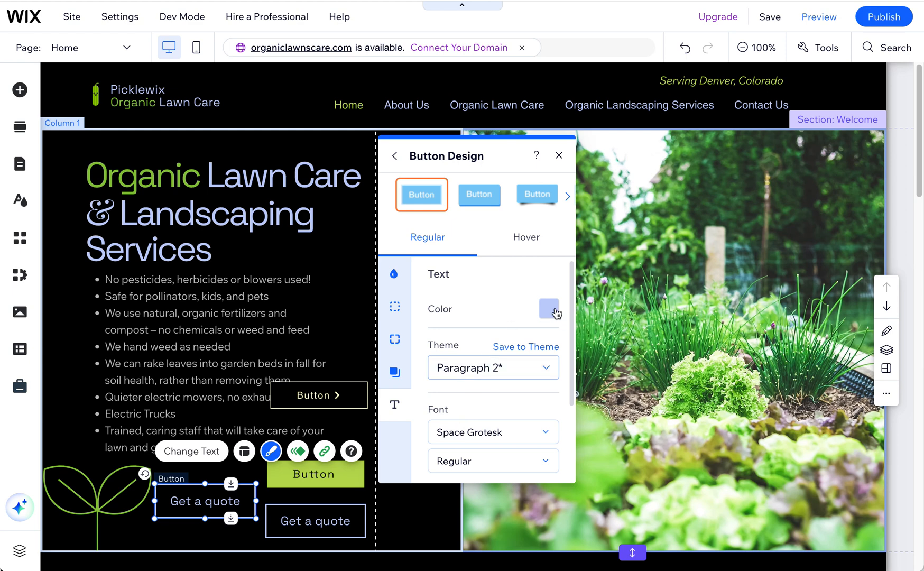
click(393, 273)
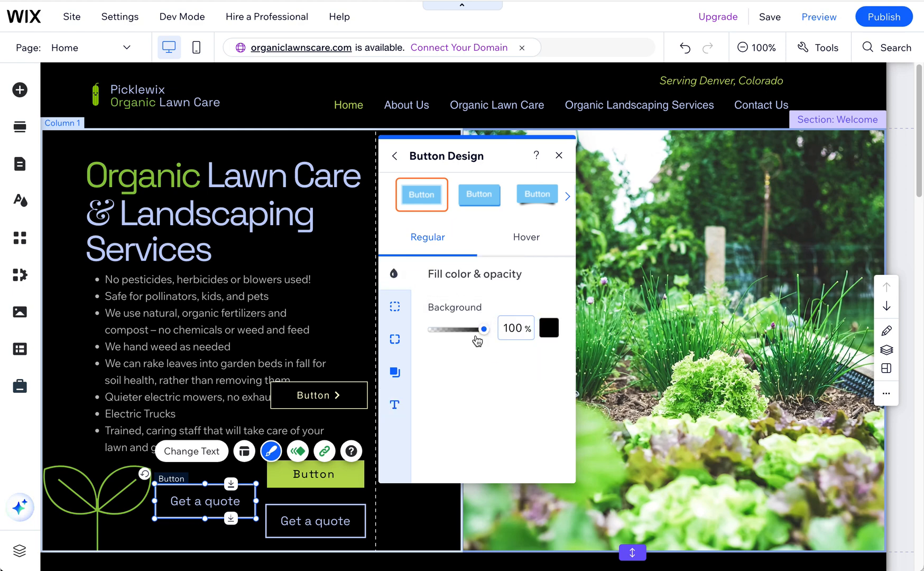
click(520, 242)
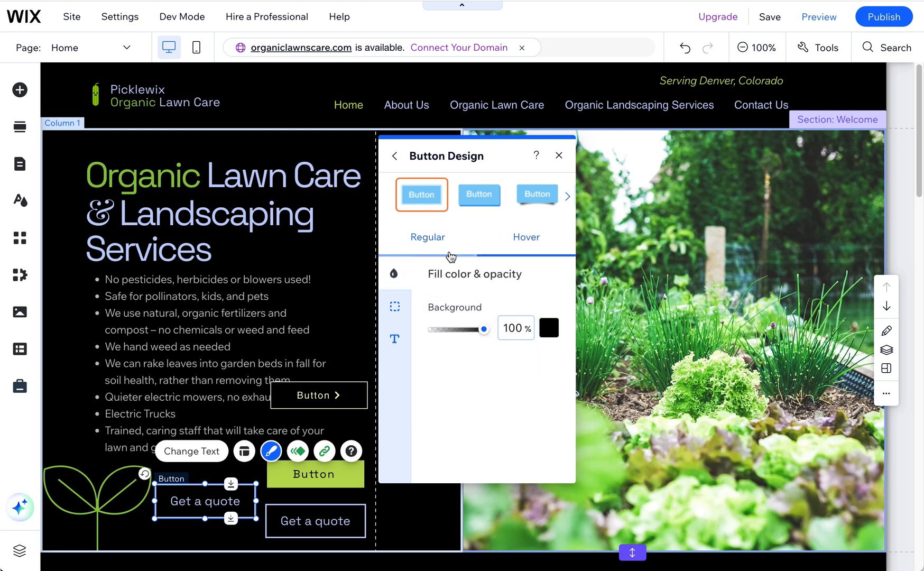
click(436, 247)
click(523, 246)
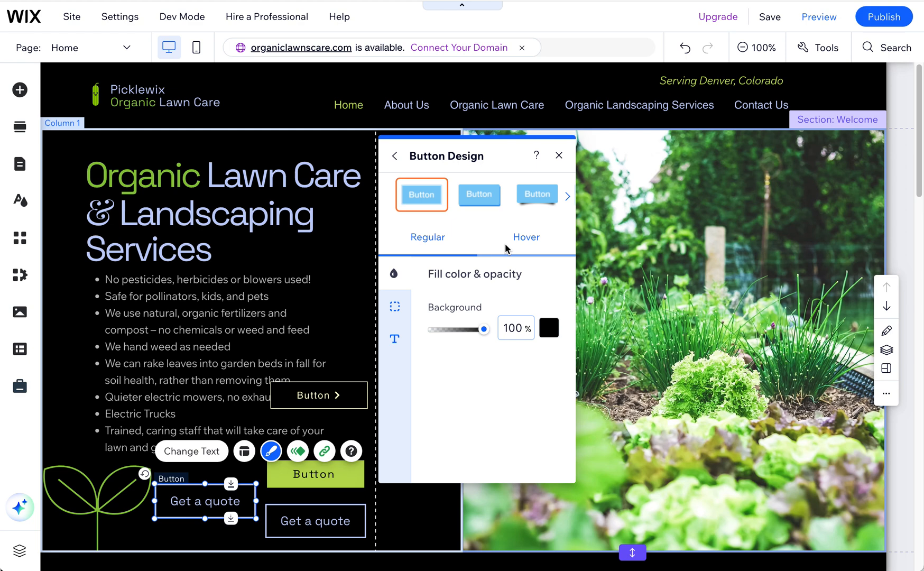
click(434, 242)
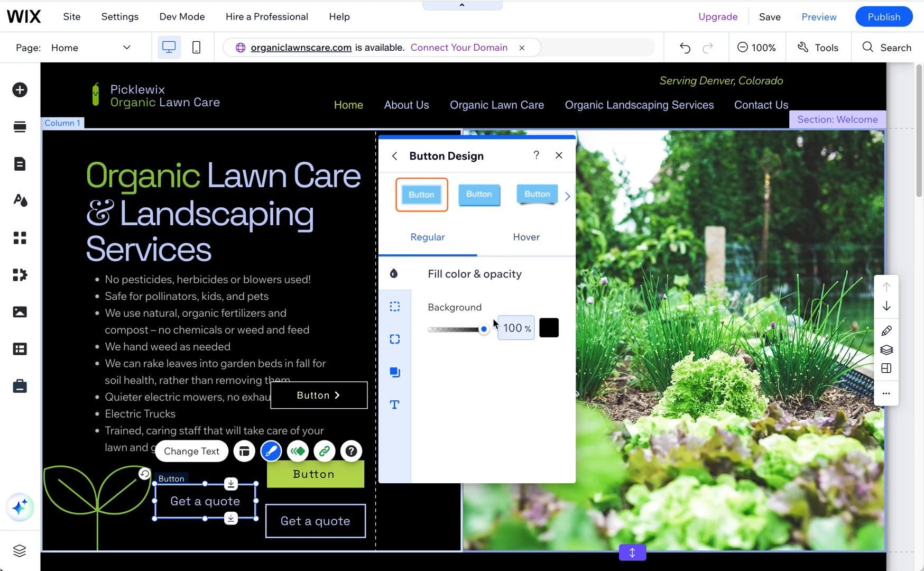
click(559, 157)
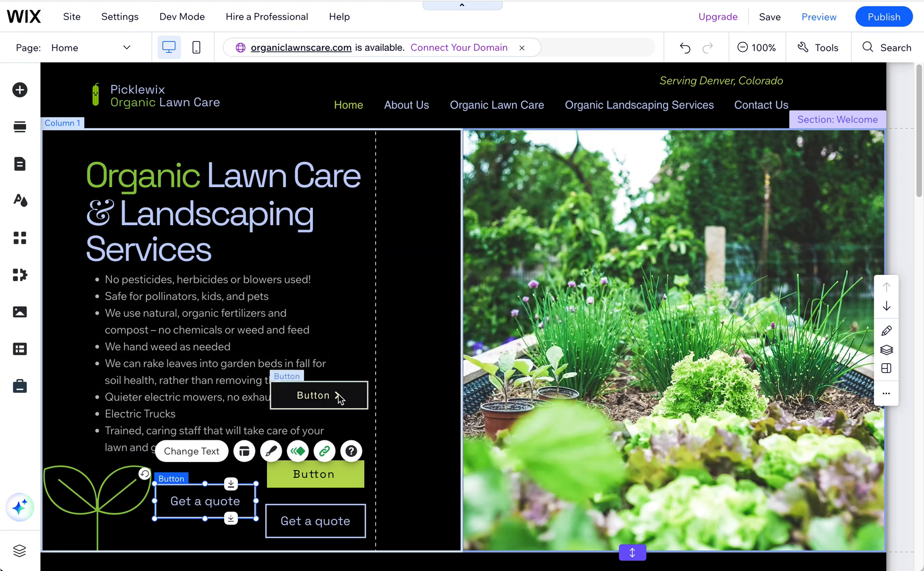
Step: Review the themed presets and custom design categories of the arrow button, including its regular and hover states
click(341, 401)
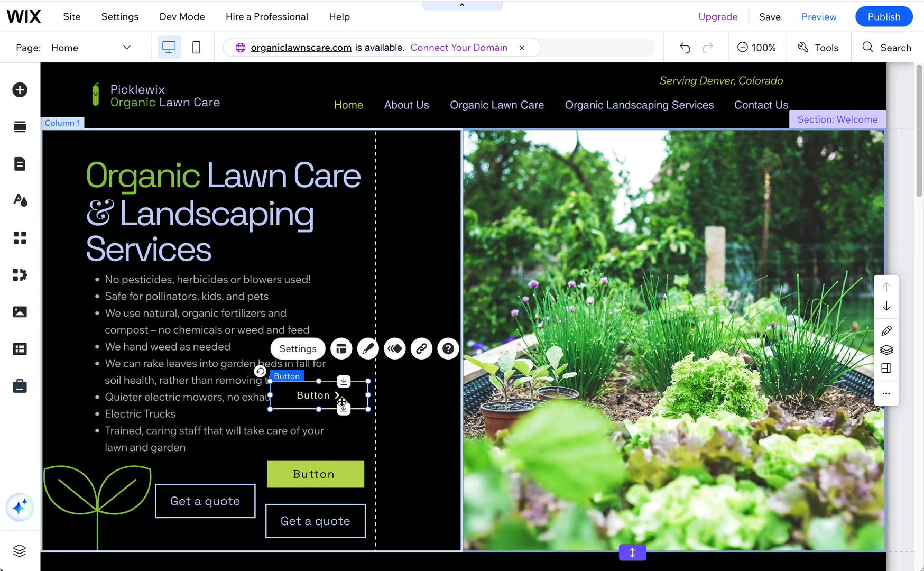
click(368, 350)
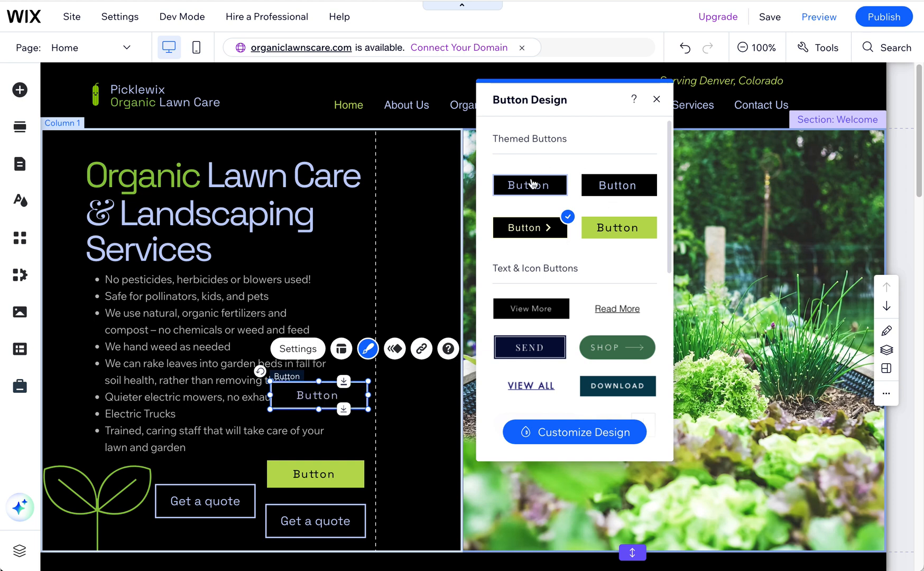
click(580, 436)
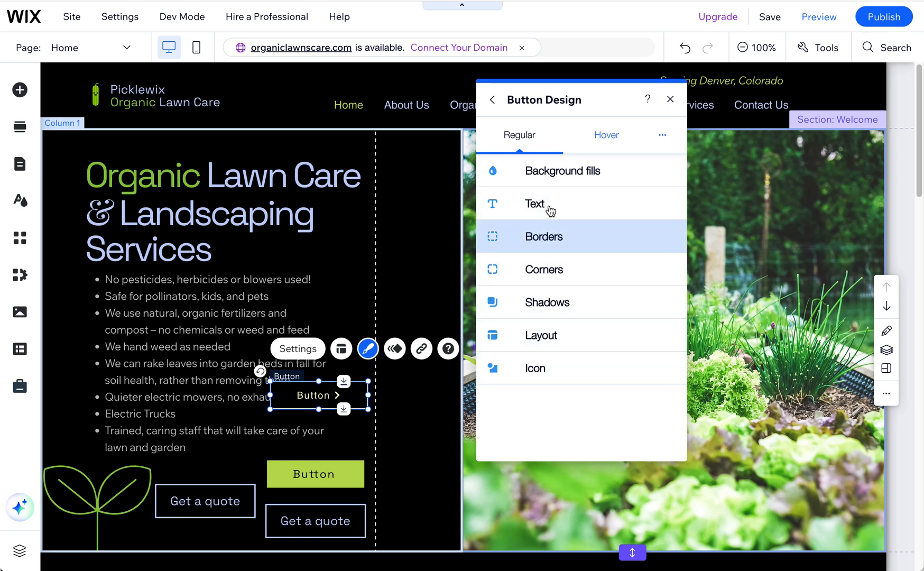
click(606, 137)
click(529, 138)
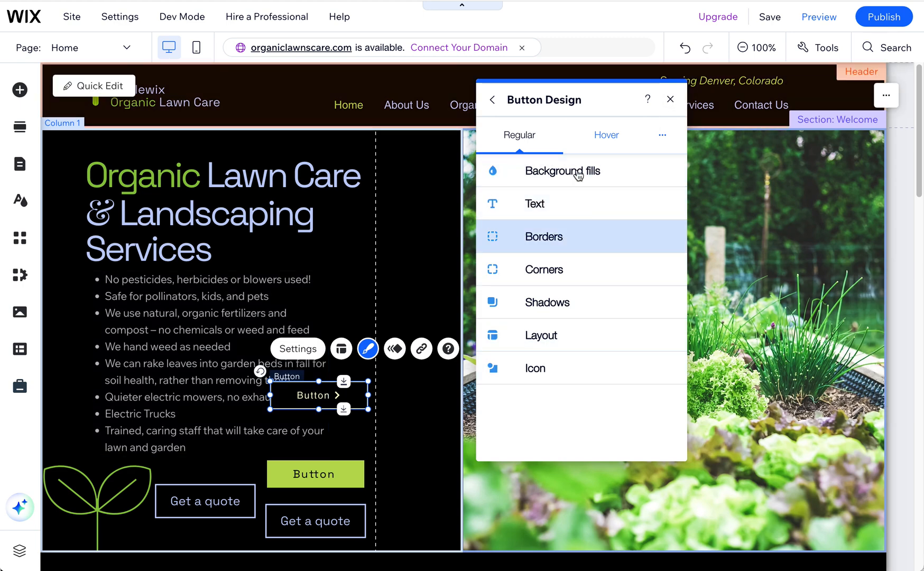
click(671, 100)
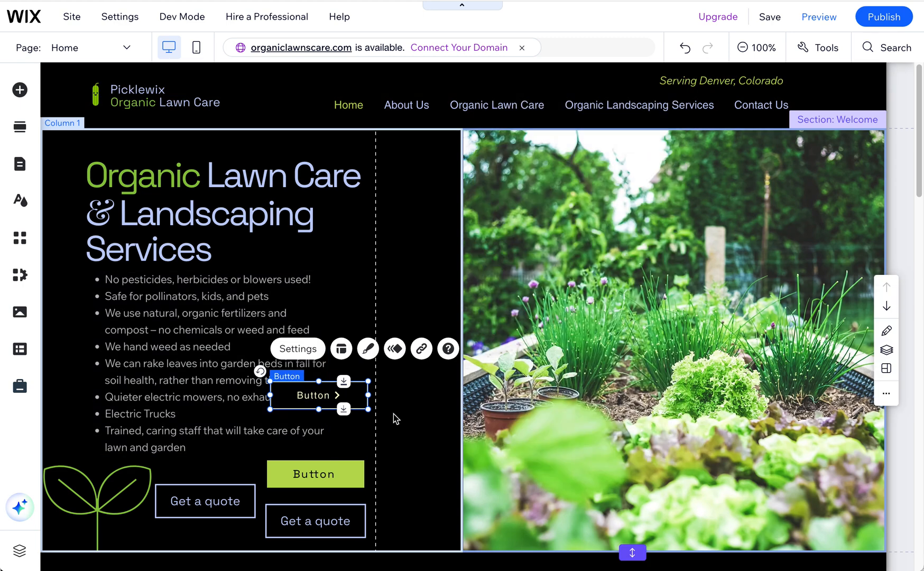
Step: Copy the design of the Get a quote button beside the leaf drawing and apply it to the first matching lavender button design
click(210, 512)
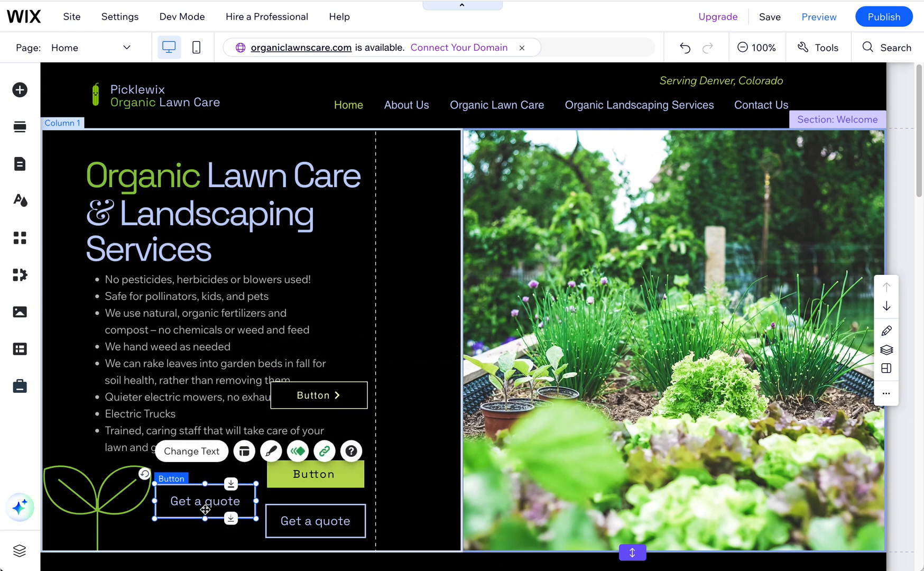
right_click(209, 506)
right_click(190, 502)
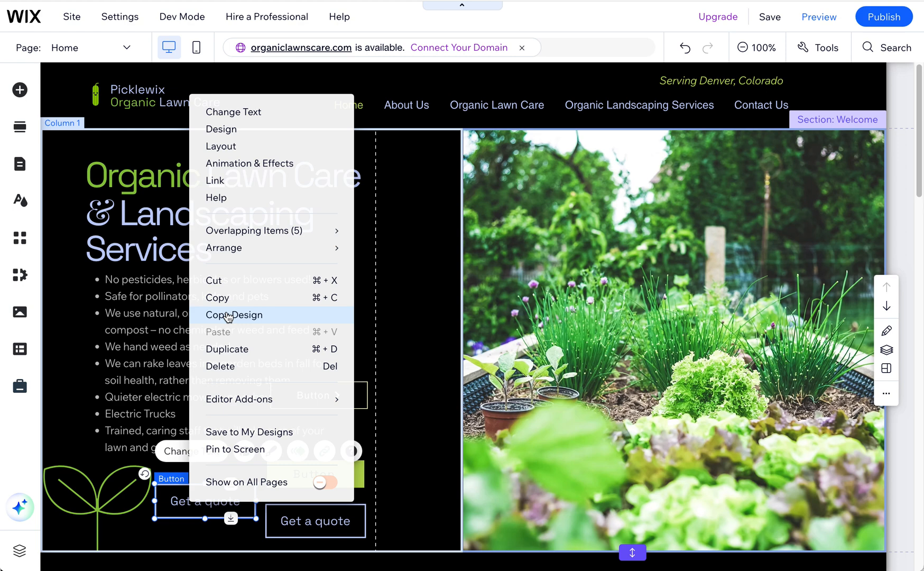
click(278, 321)
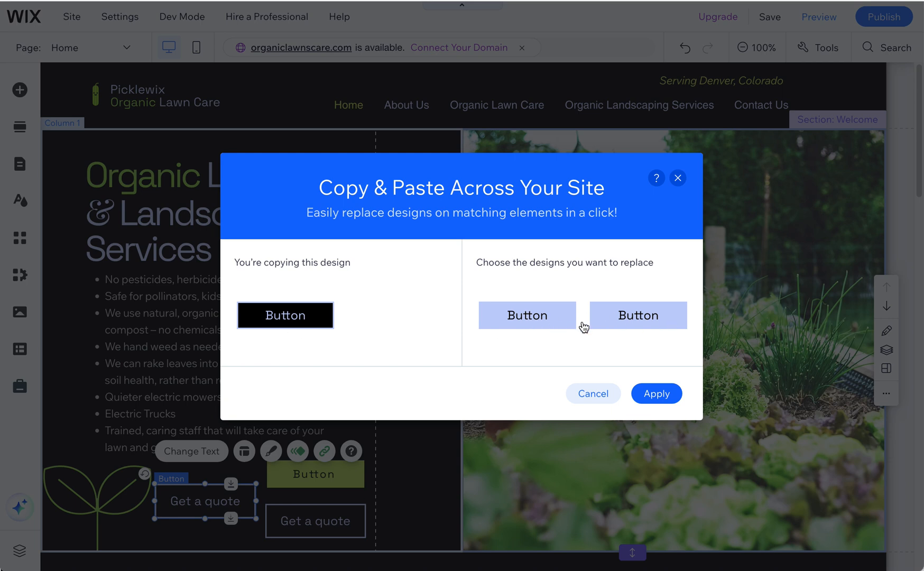
click(549, 326)
click(662, 401)
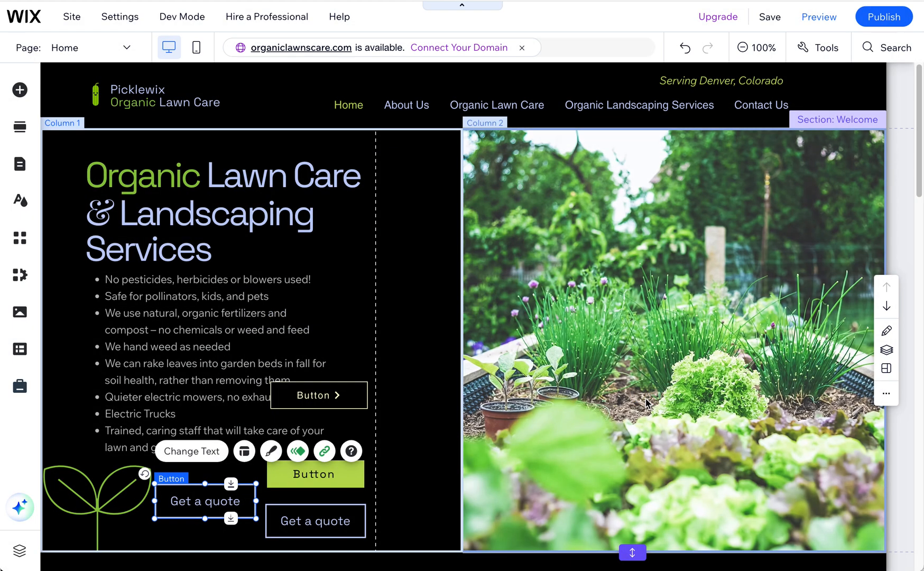
Step: Add the green themed button to the Welcome section, just above the arrow button
scroll(523, 399, down, 3)
scroll(523, 405, up, 1)
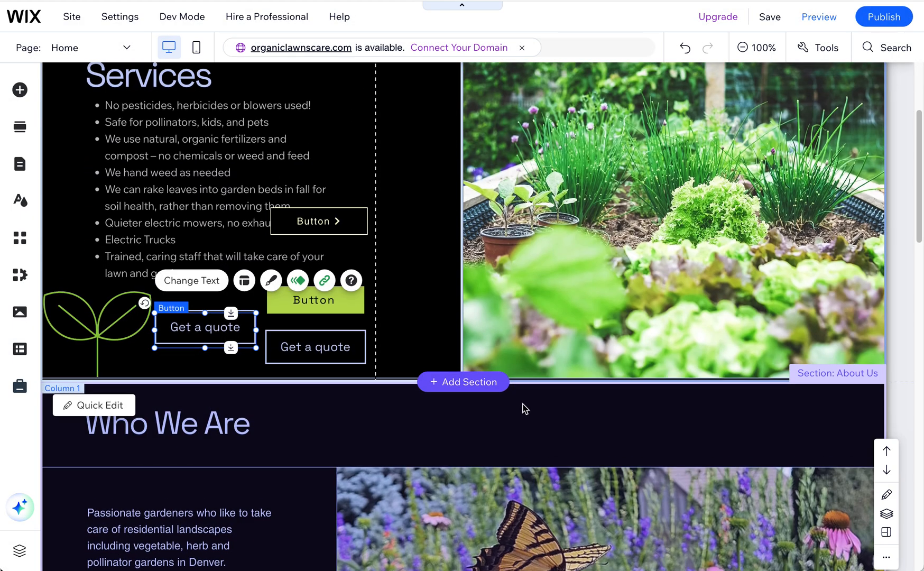
scroll(524, 410, up, 1)
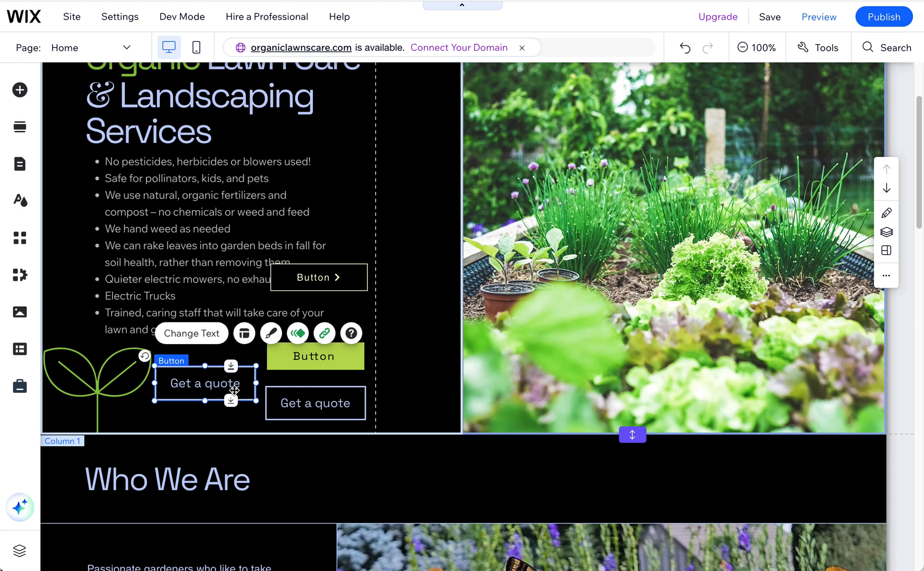
click(21, 92)
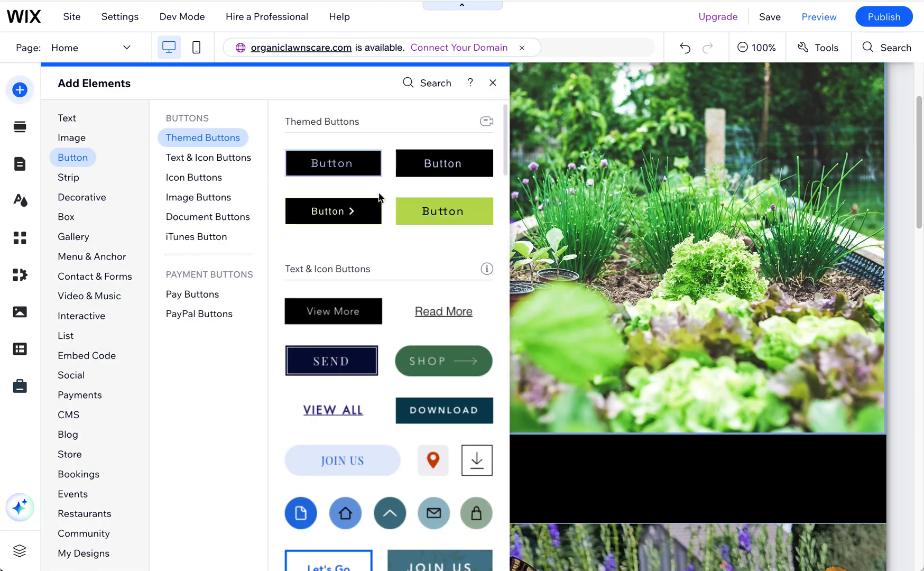
click(492, 85)
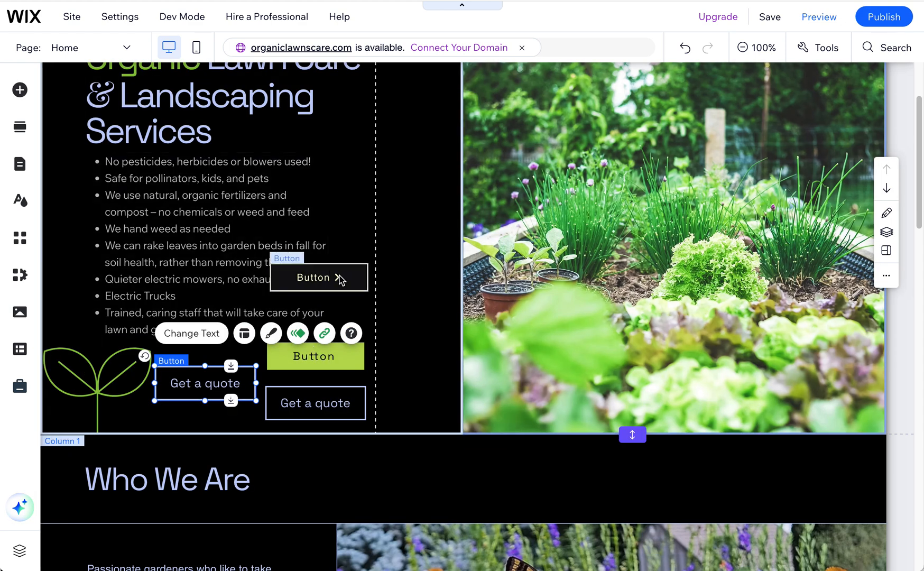
click(344, 275)
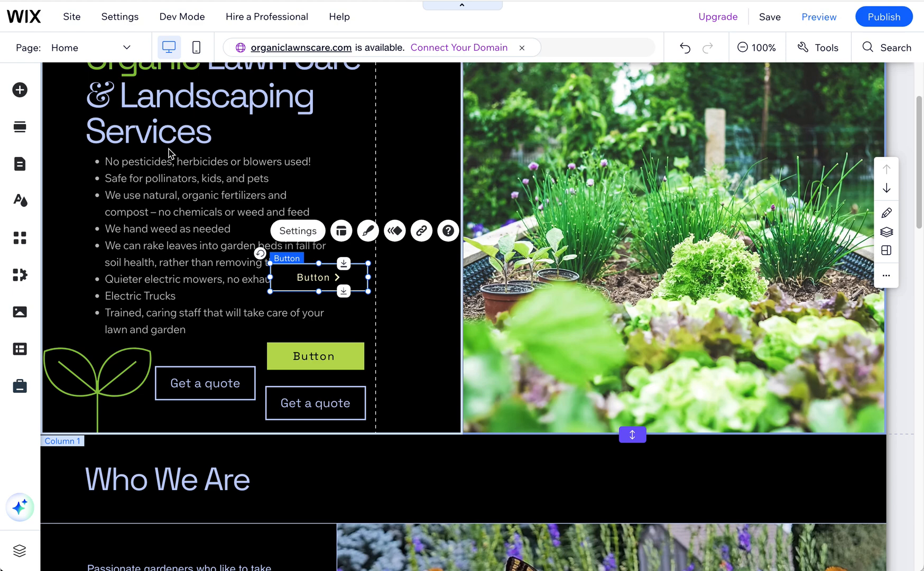
click(11, 95)
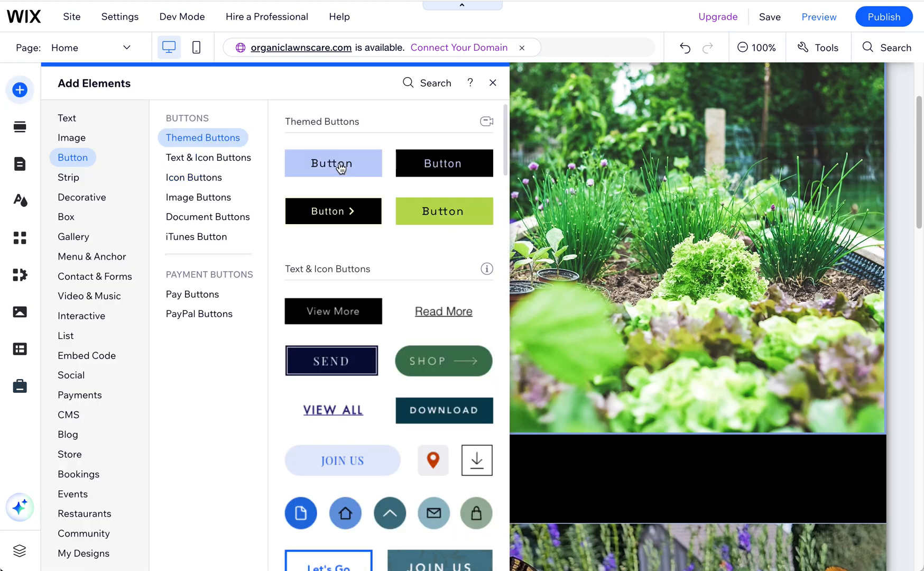
drag(439, 212, 342, 231)
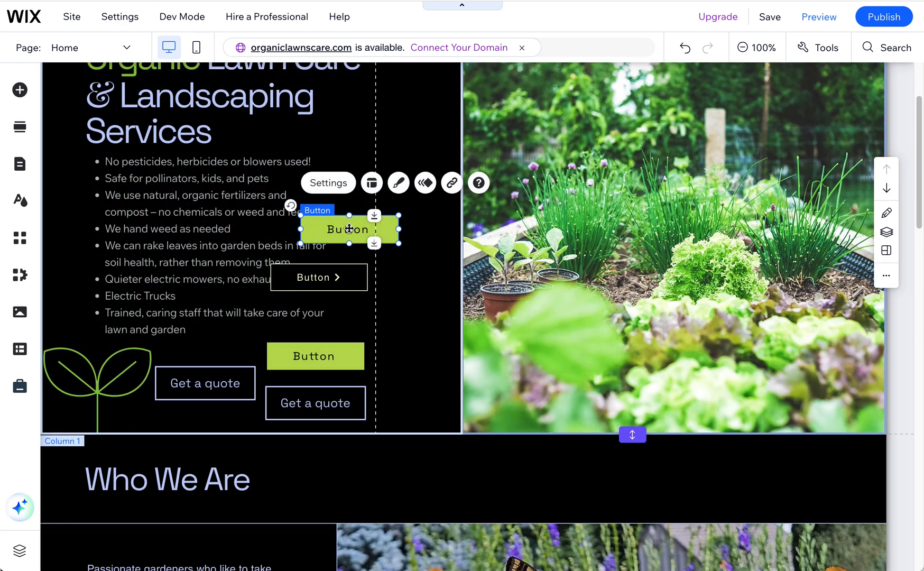
Step: Customize the arrow button's regular design by setting its border color to the lavender theme color #C1CFFB
click(345, 271)
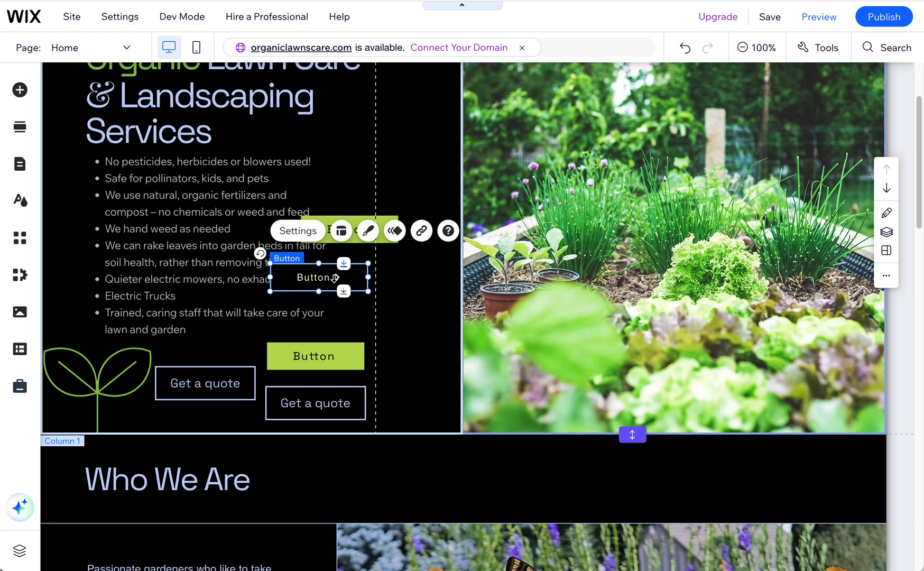
click(368, 231)
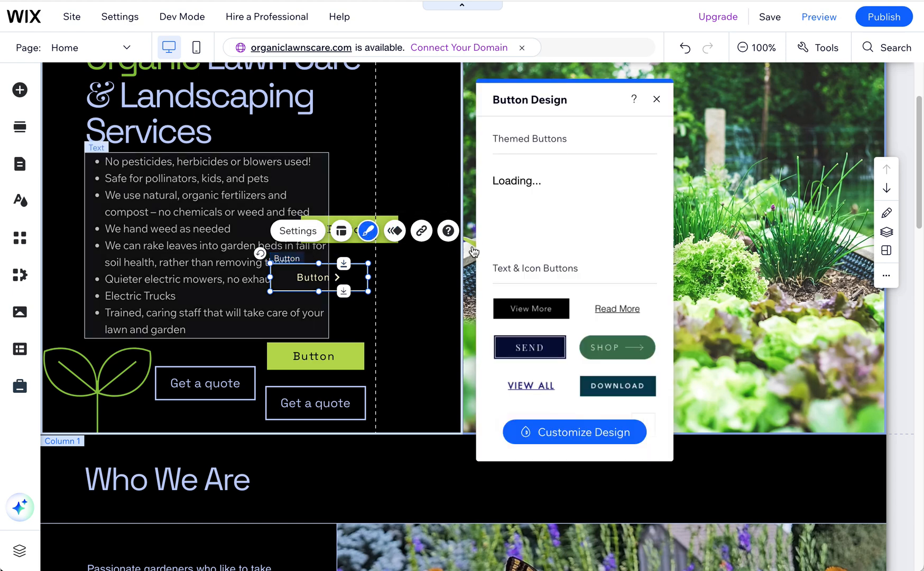
click(589, 425)
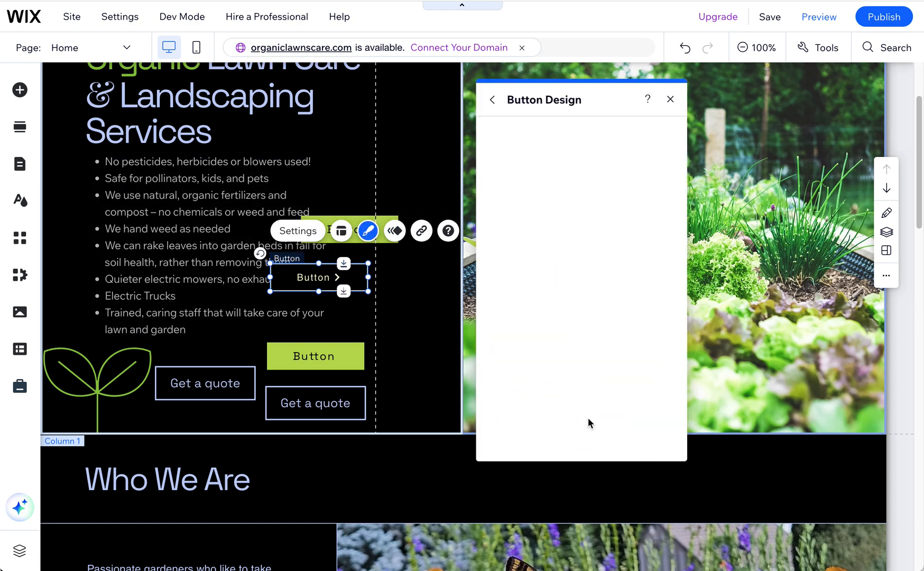
click(552, 205)
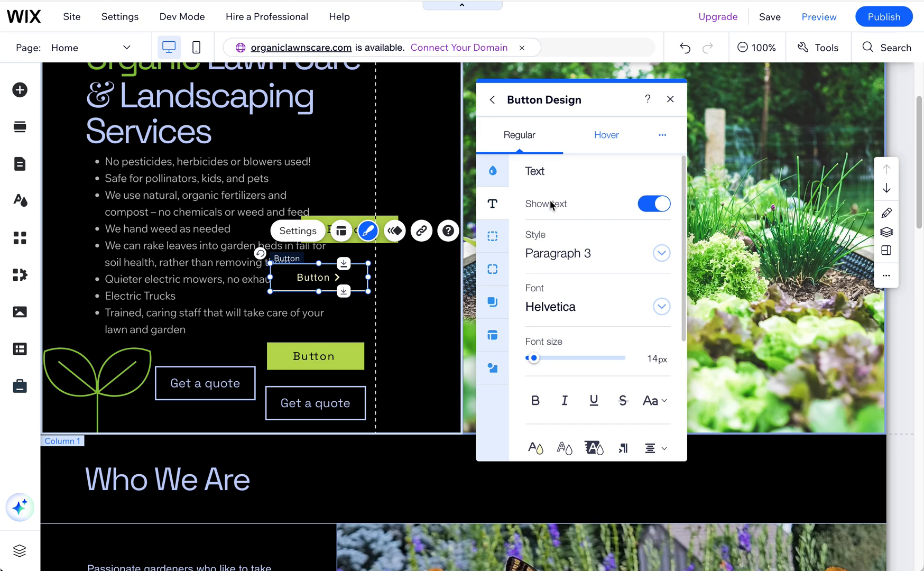
click(493, 238)
click(593, 213)
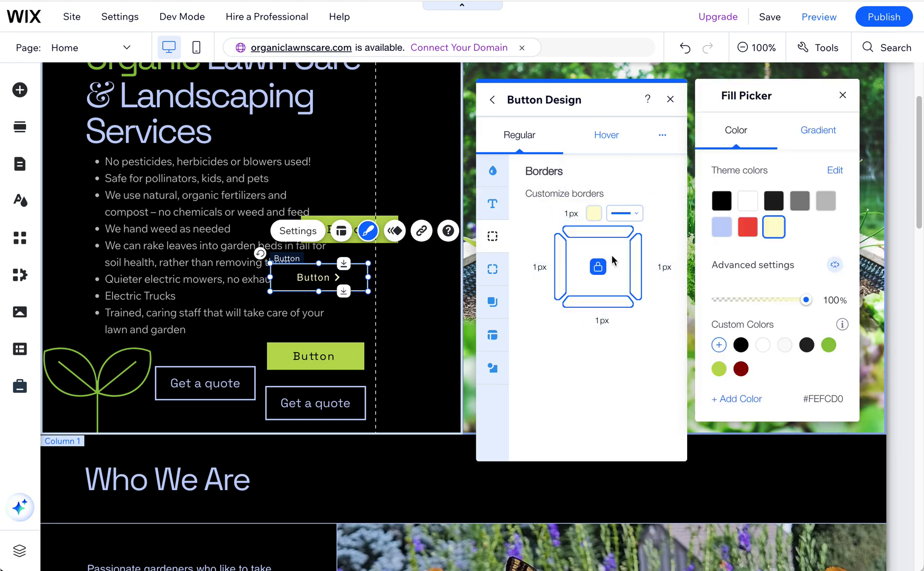
click(714, 231)
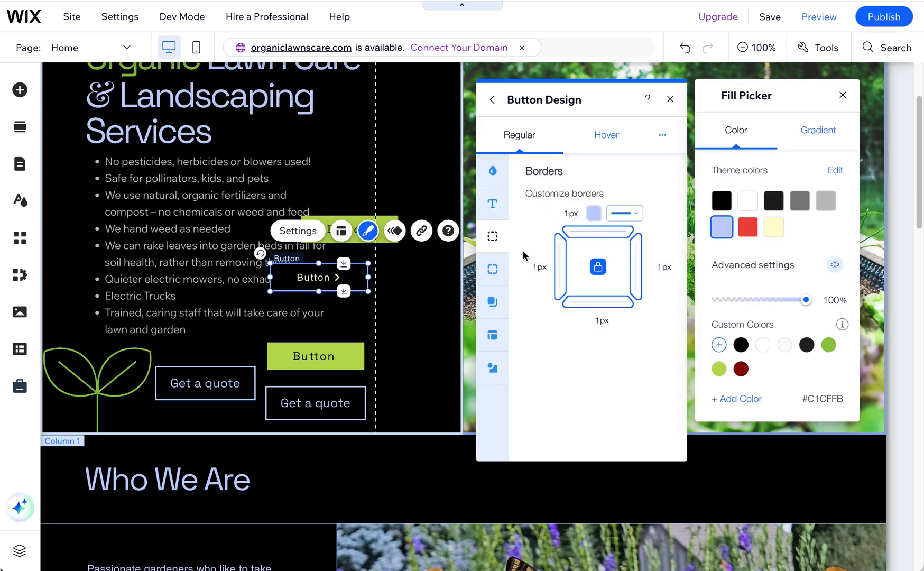
Step: Set the arrow button's regular text color to the lavender theme color #C1CFFB
click(494, 206)
click(495, 207)
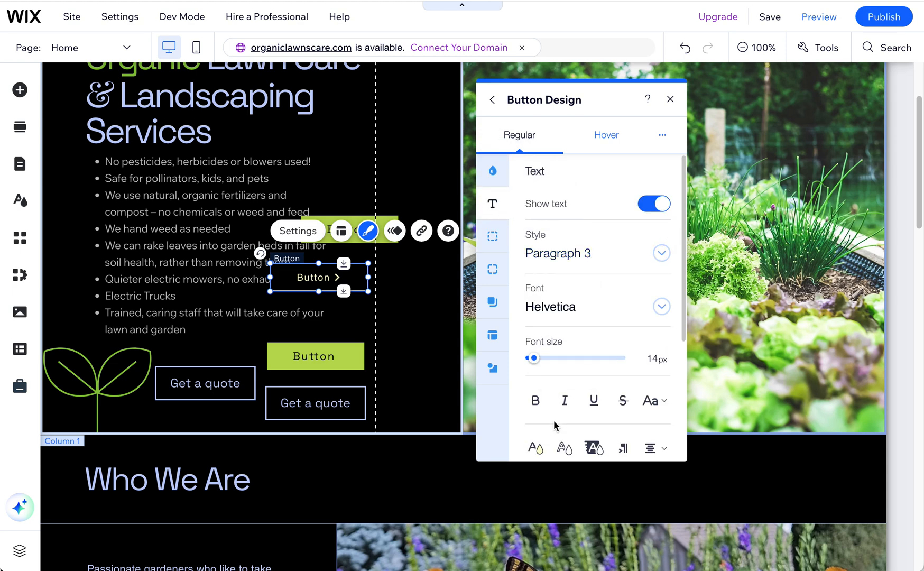
scroll(535, 421, down, 1)
click(536, 419)
click(722, 190)
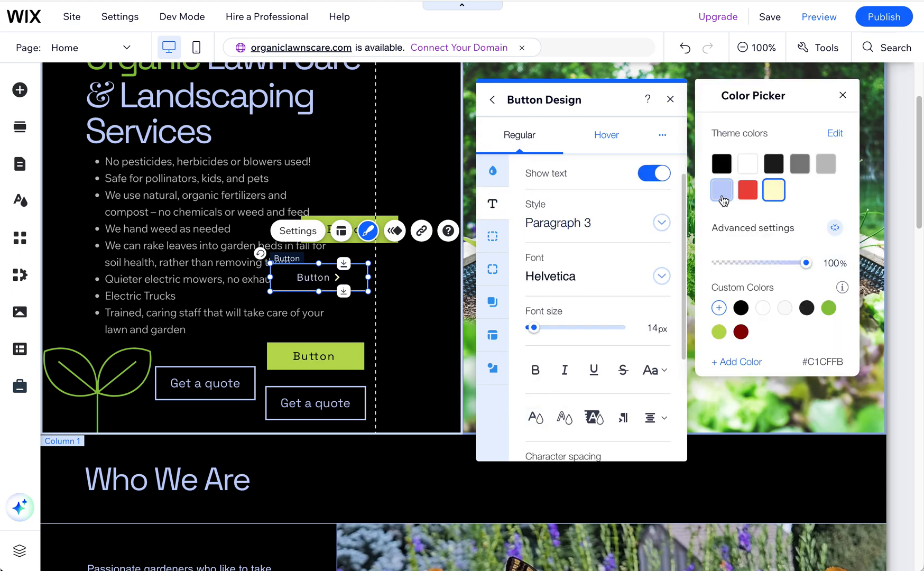
Step: Set the arrow button's background fill in the hover state to the lavender theme color #C1CFFB
click(607, 142)
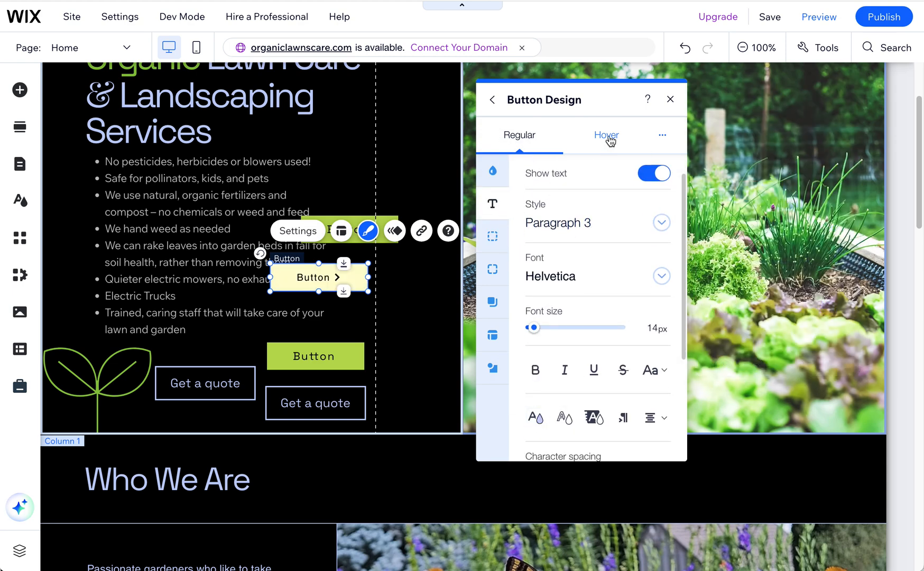
click(607, 142)
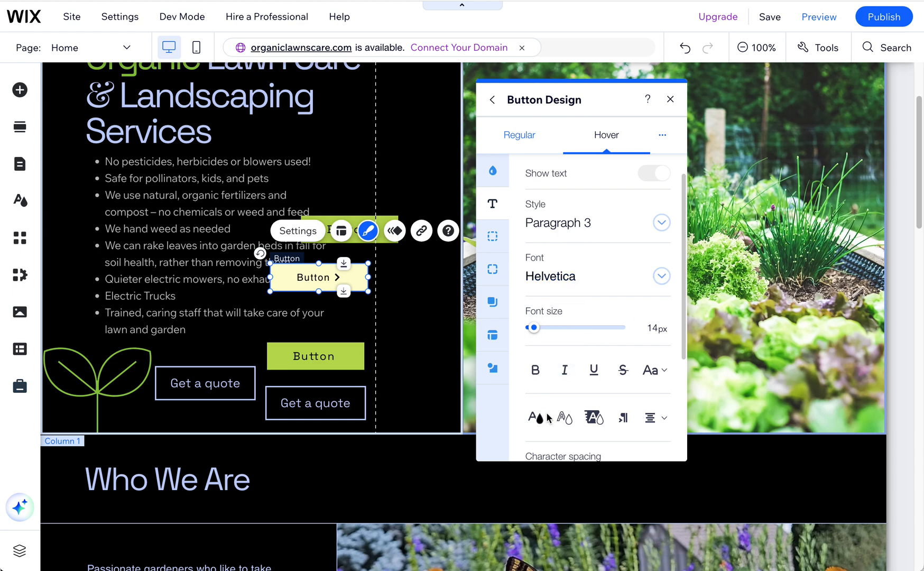
click(492, 171)
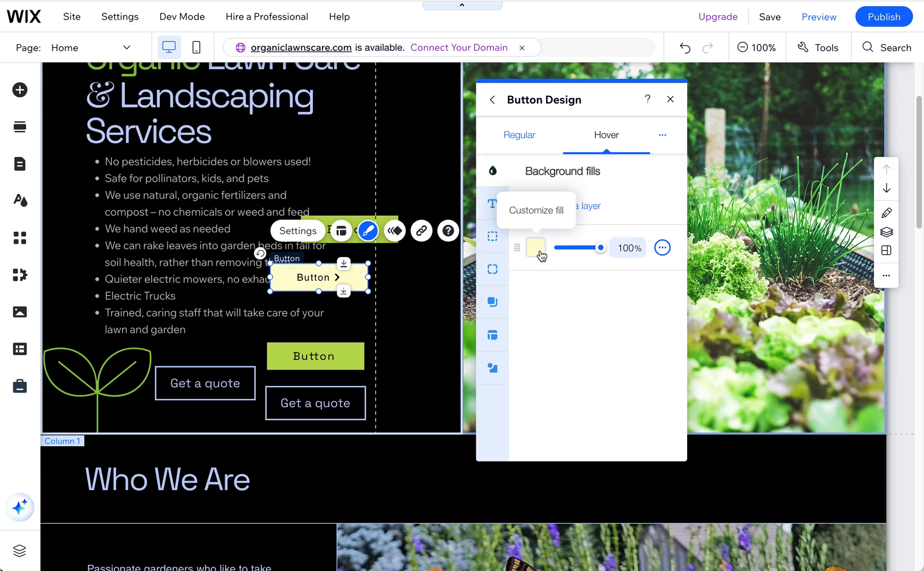
click(535, 248)
click(722, 228)
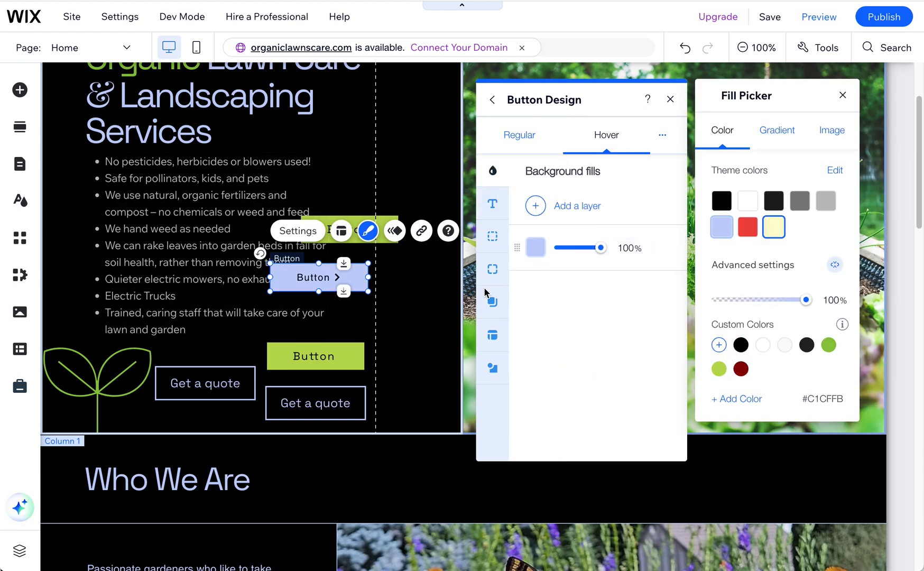
Step: Turn off the arrow icon in the button's regular state and close its design settings
click(492, 369)
click(493, 369)
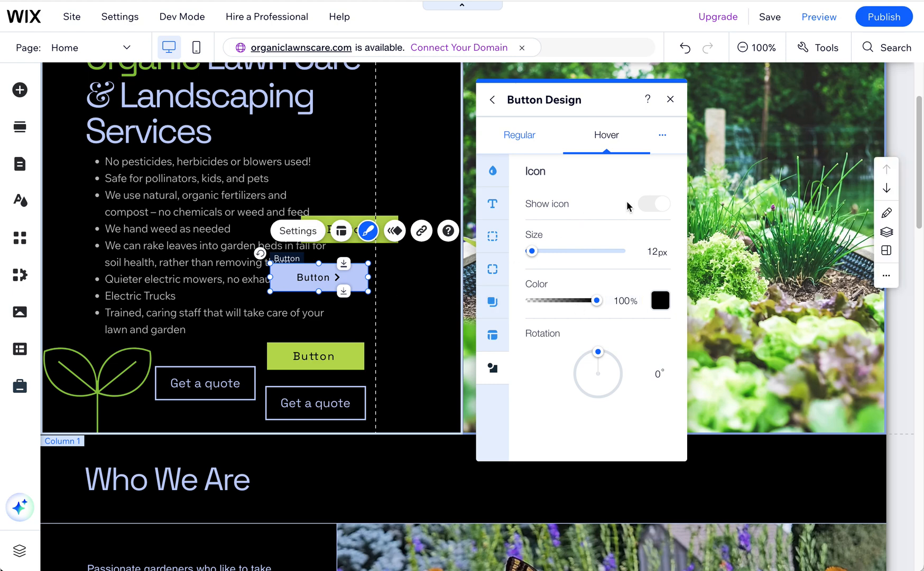
click(522, 138)
click(659, 206)
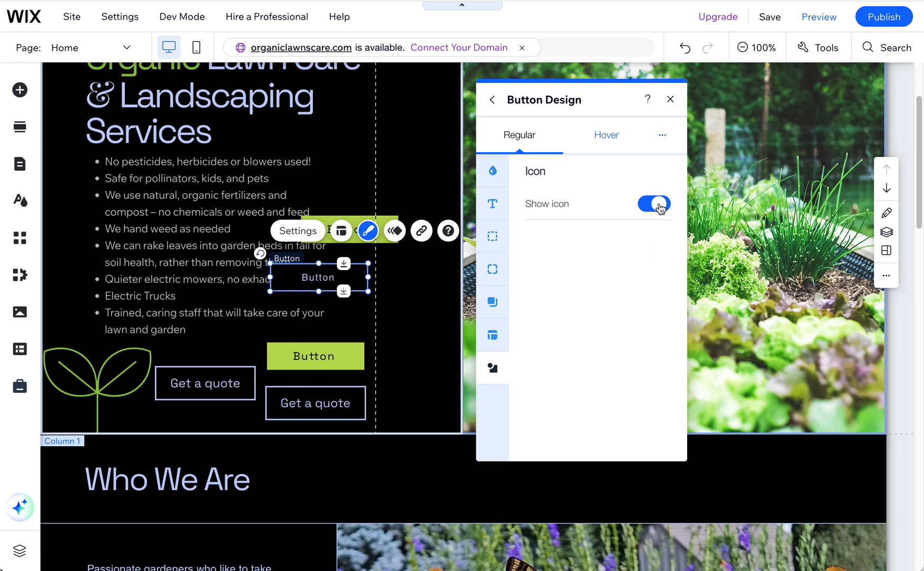
click(659, 206)
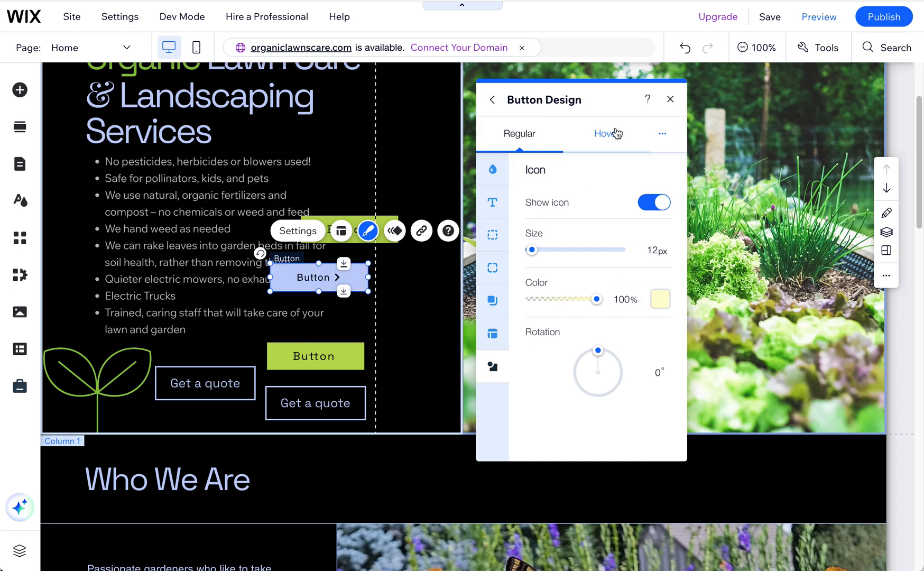
click(654, 200)
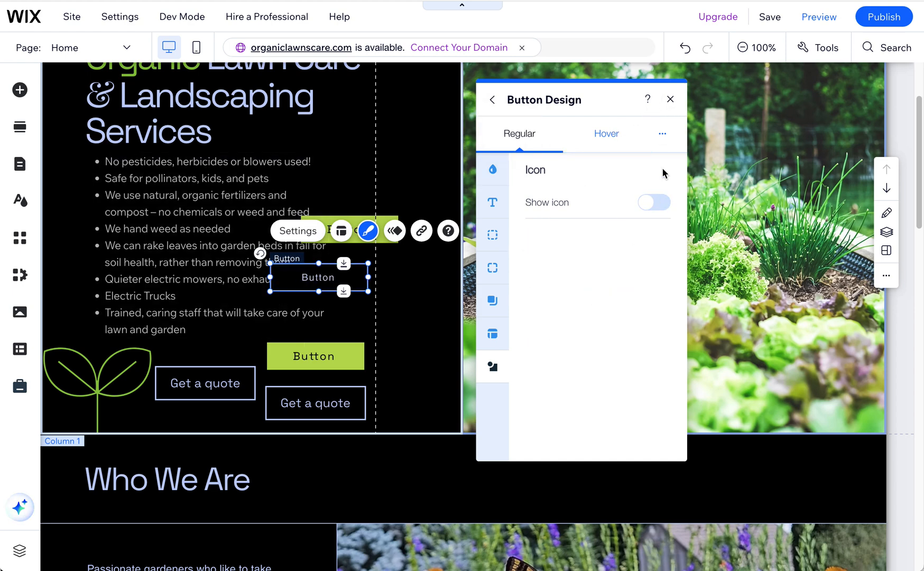
click(670, 102)
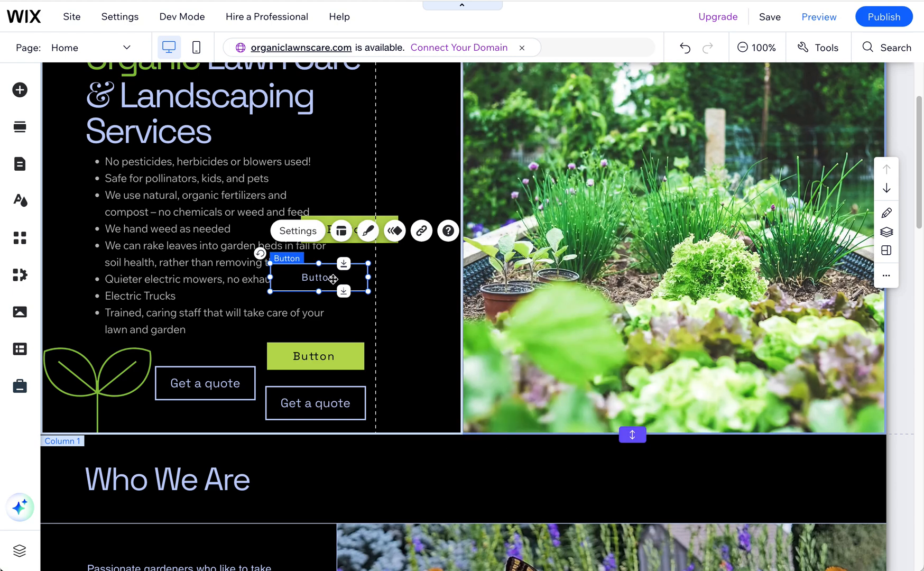
Step: Move the customized button slightly to the right, then copy its design and replace the green themed button design across the site
drag(333, 279, 368, 284)
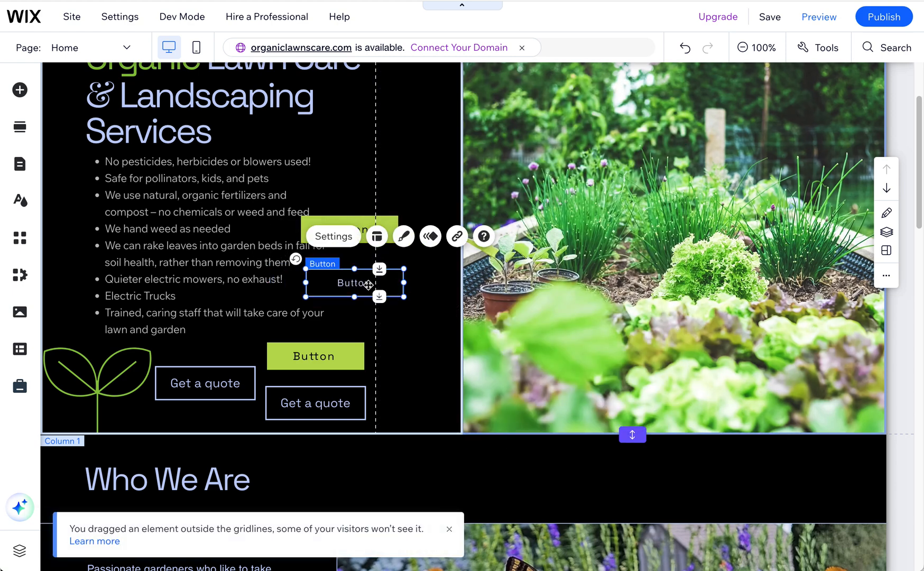
right_click(352, 285)
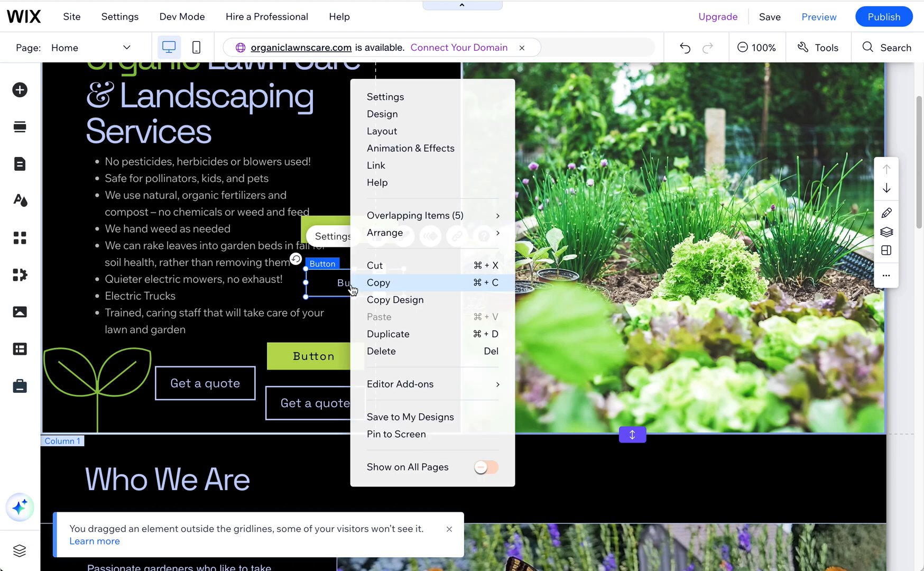
click(405, 303)
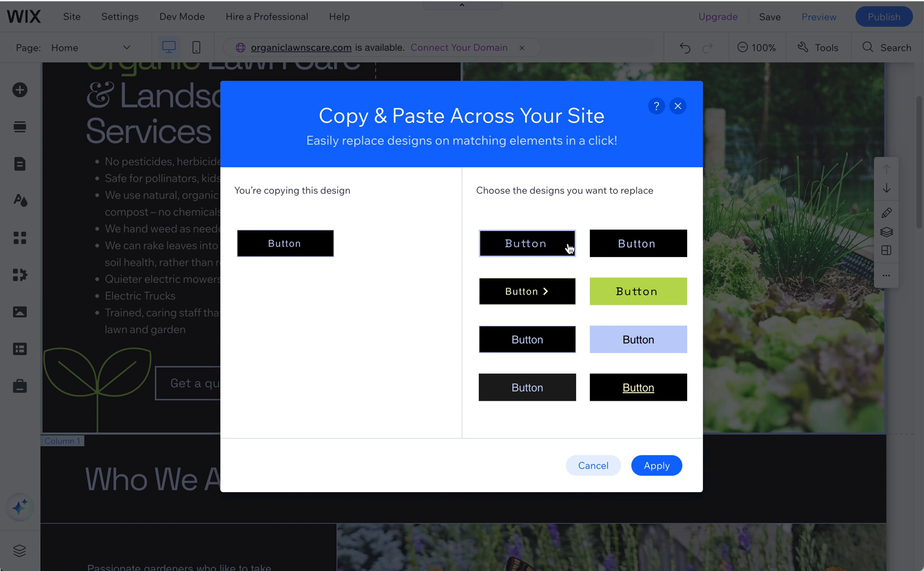
click(611, 298)
click(649, 463)
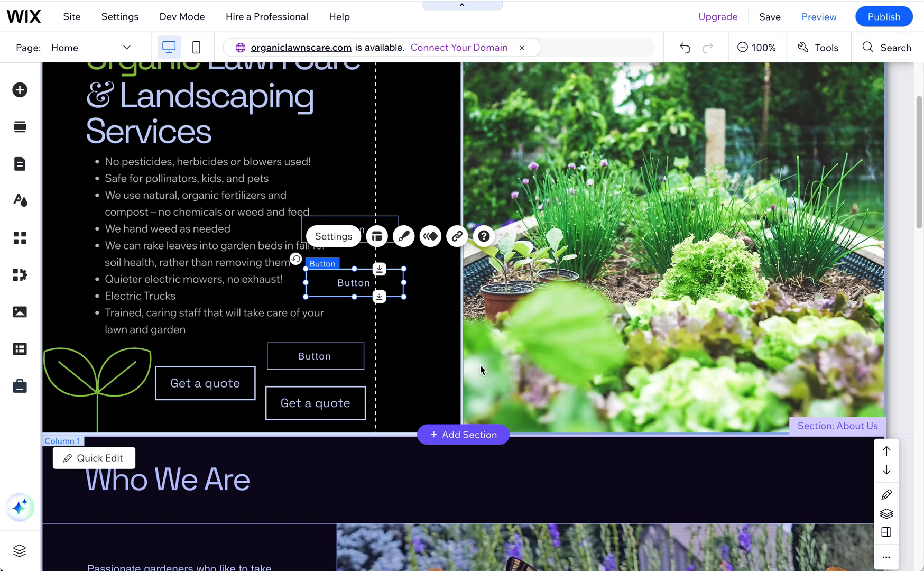
Step: Compare the themed buttons available to add with the themed presets of the Get a quote button beside the leaf and the uppermost outlined button
click(20, 91)
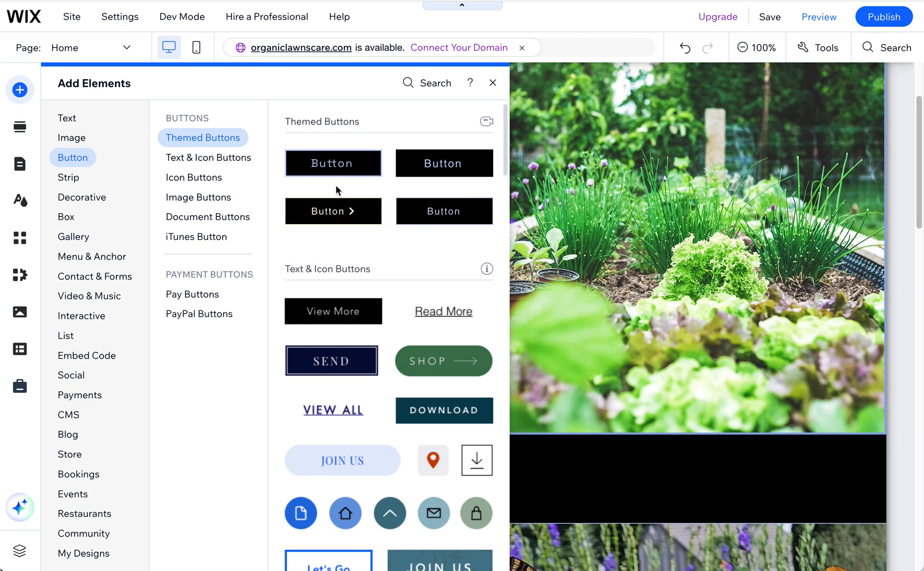
click(493, 82)
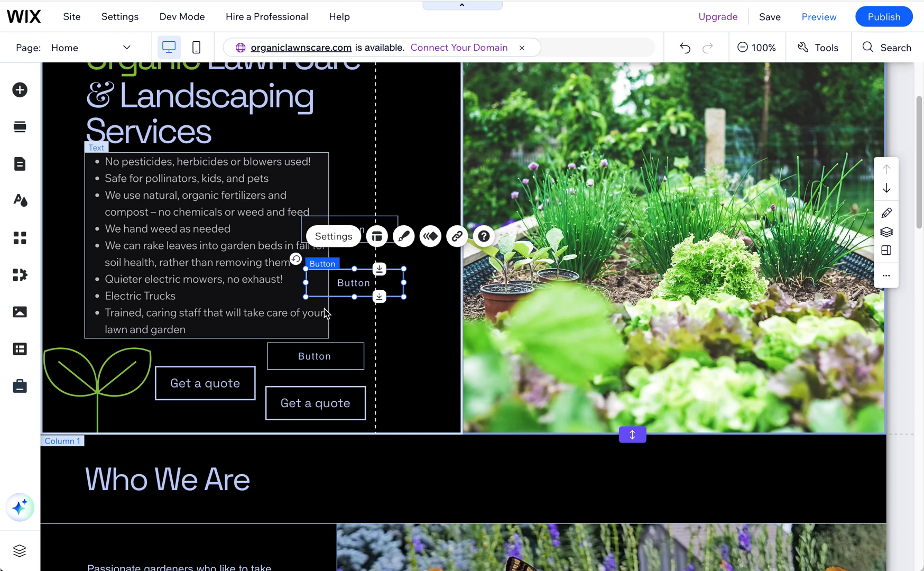
click(228, 391)
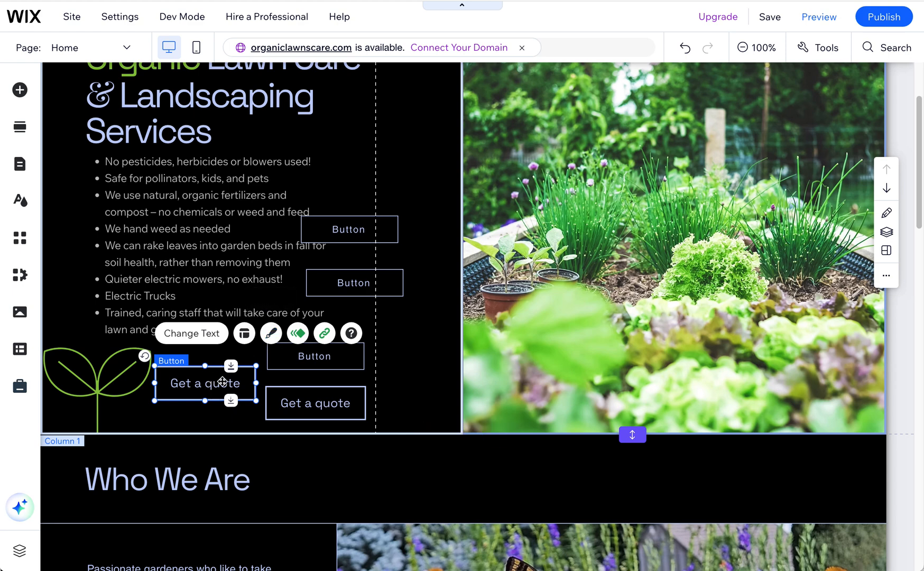
click(271, 334)
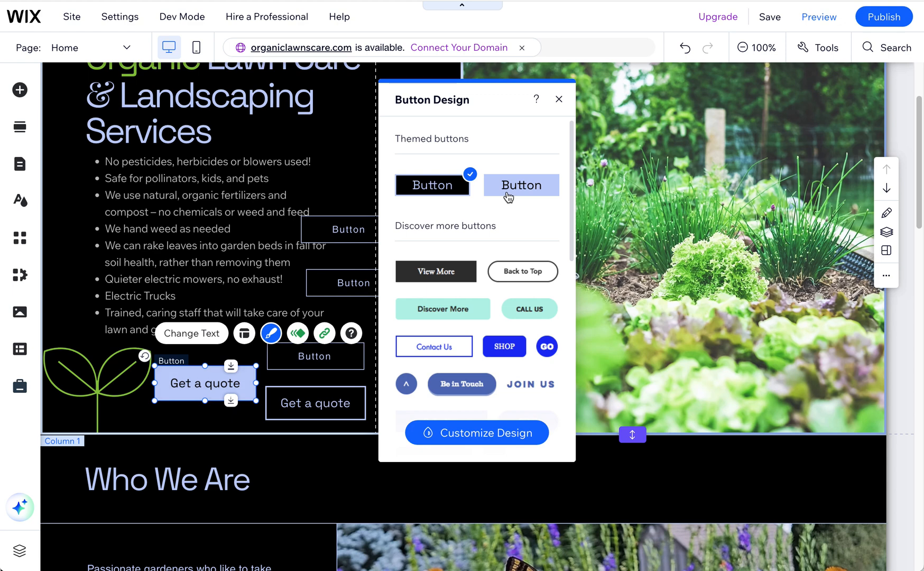
click(559, 99)
click(386, 226)
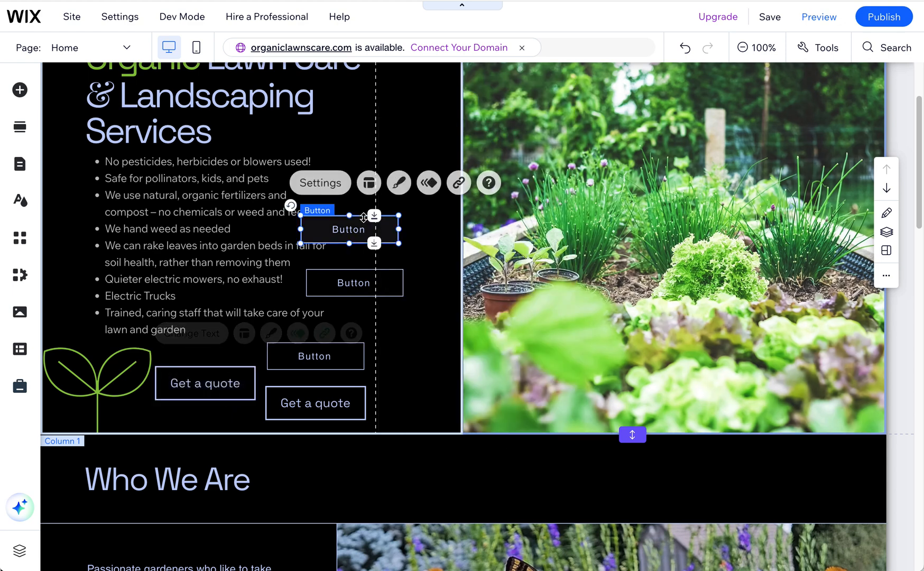
click(399, 183)
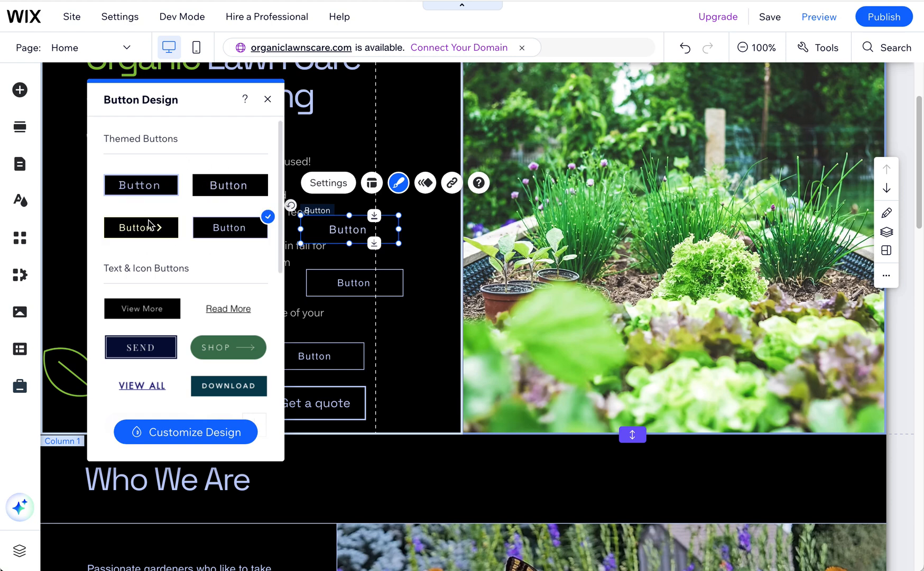
click(359, 285)
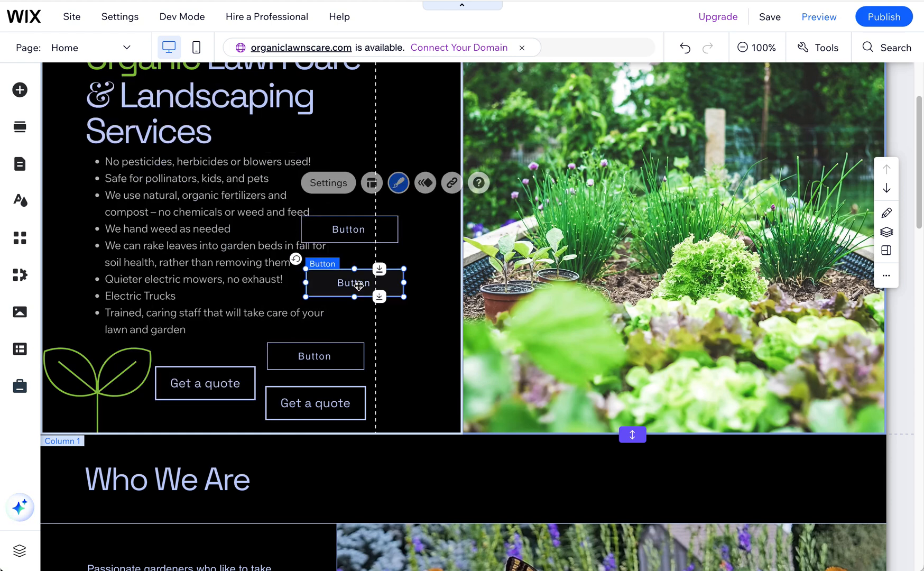
Step: Recheck the addable themed buttons against the themed presets of the Get a quote button beside the leaf, and reselect the uppermost outlined button
click(19, 90)
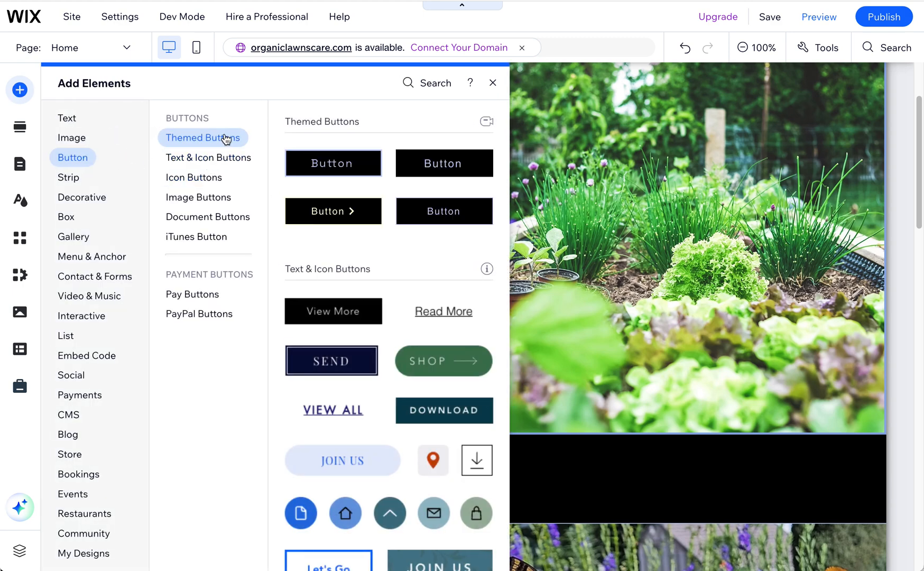
click(494, 84)
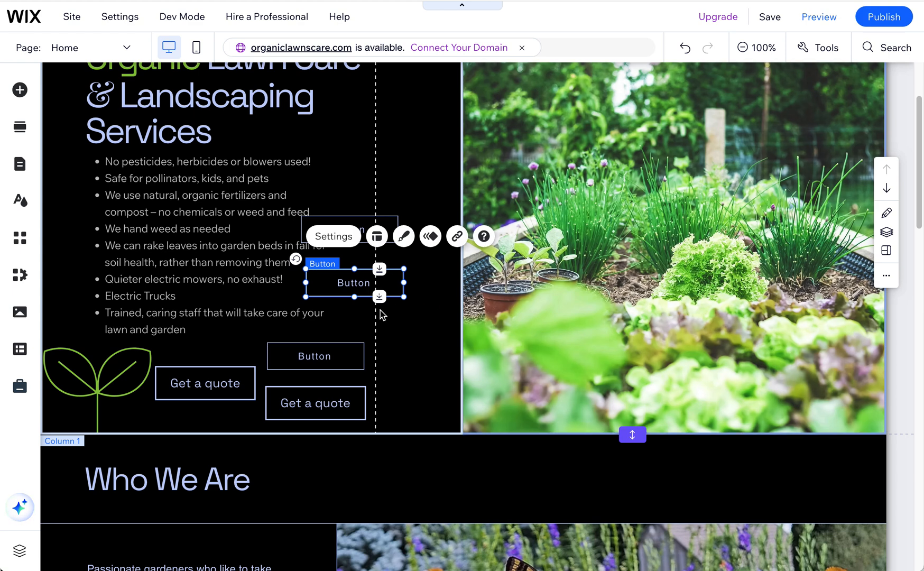
click(372, 221)
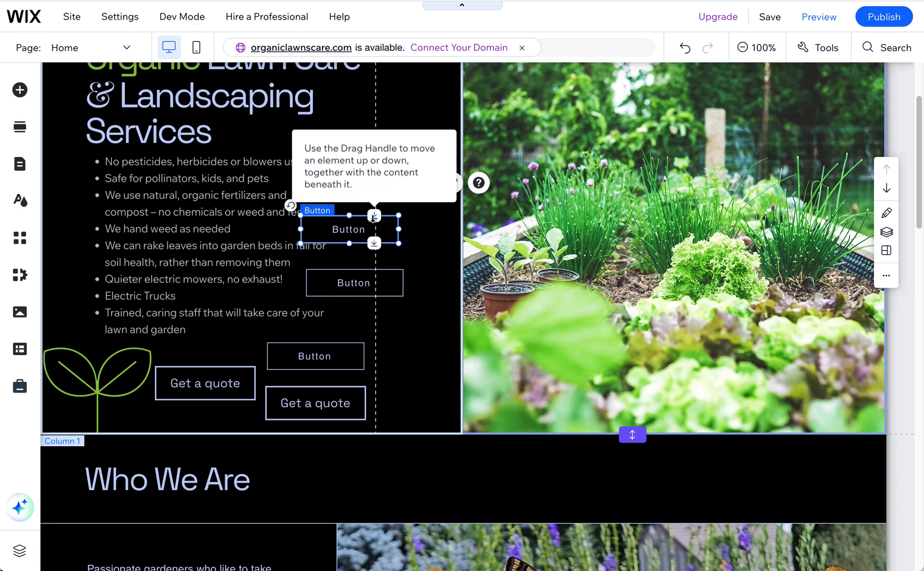
click(220, 377)
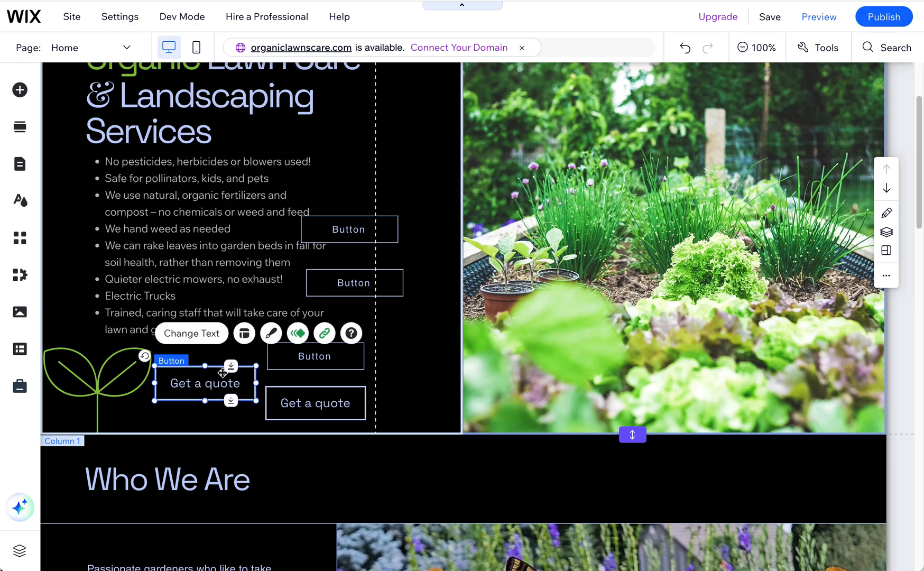
click(275, 337)
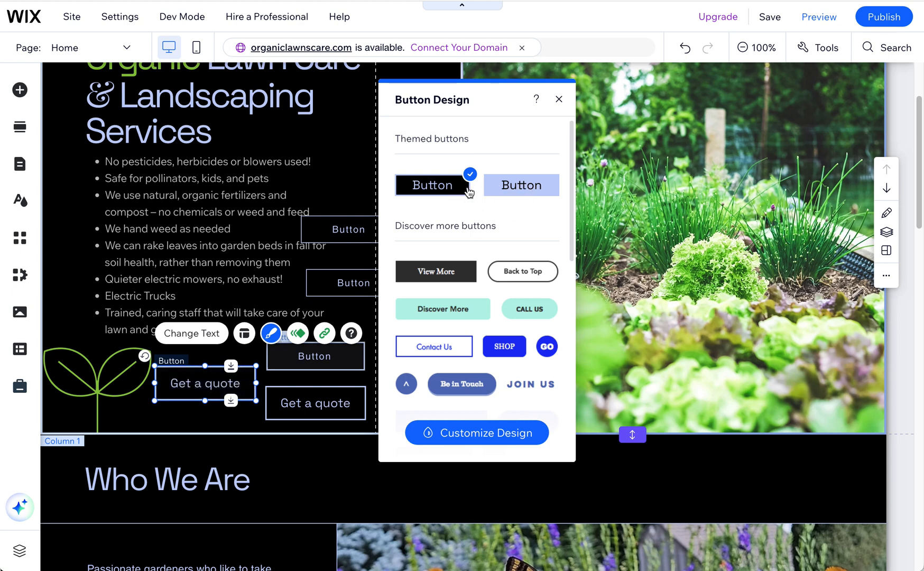
click(20, 90)
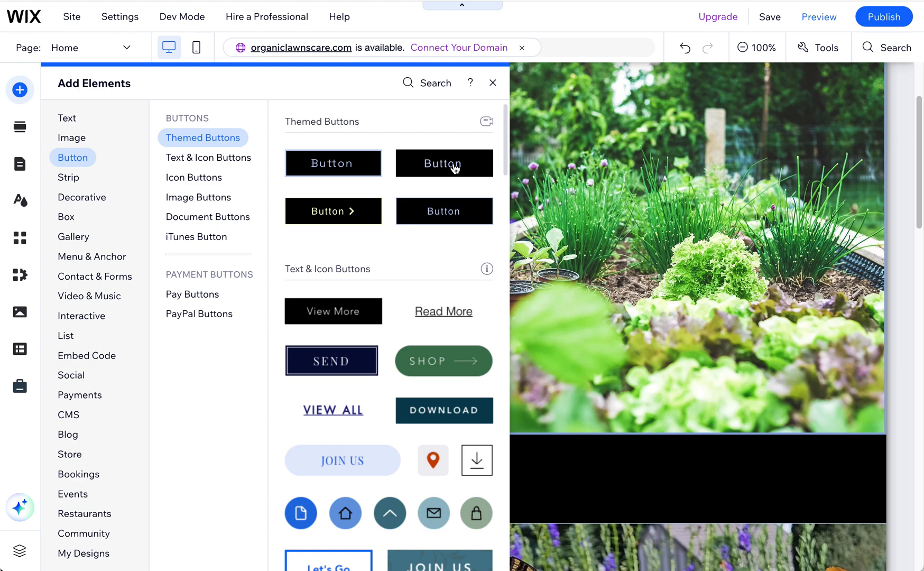
click(350, 172)
click(493, 83)
click(341, 231)
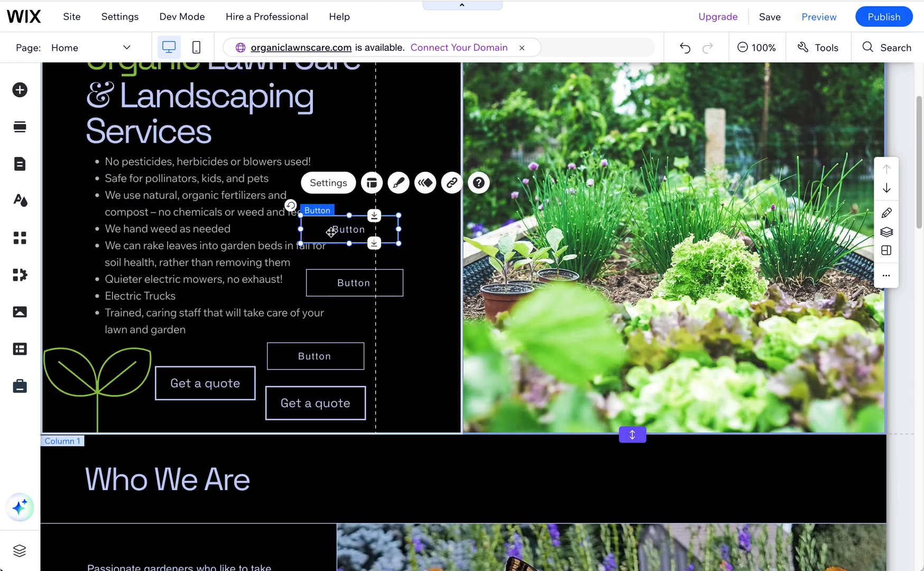
Step: Compare the Get a quote button beside the leaf with the themed buttons available to add
click(208, 384)
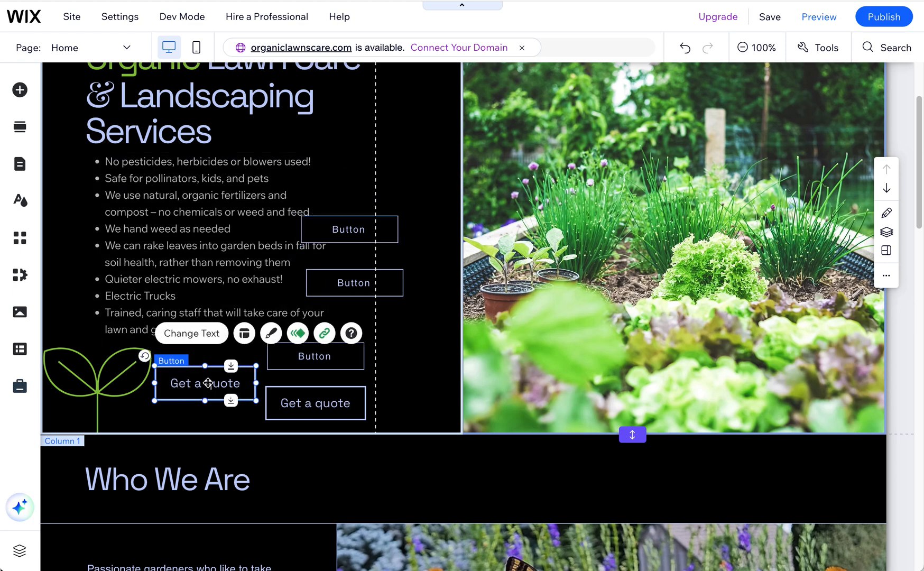
click(20, 90)
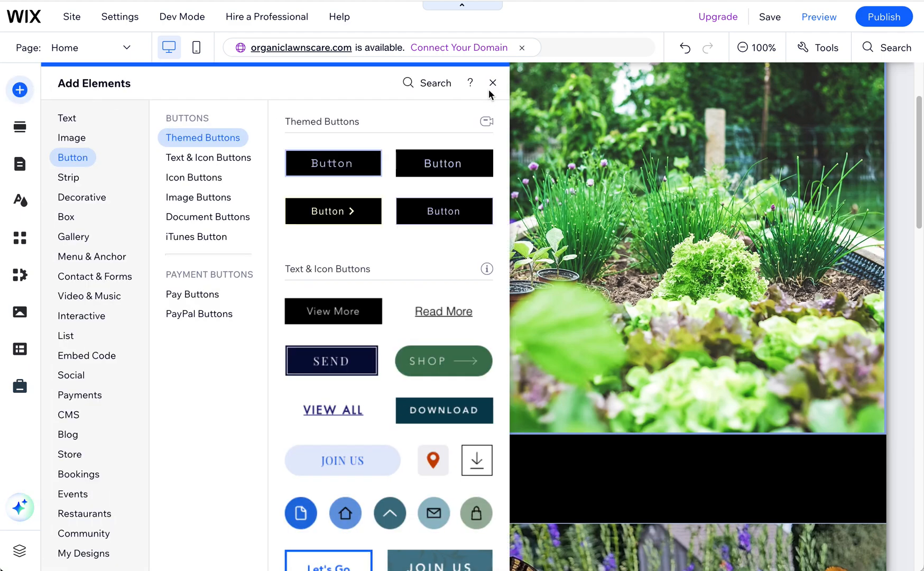
click(494, 82)
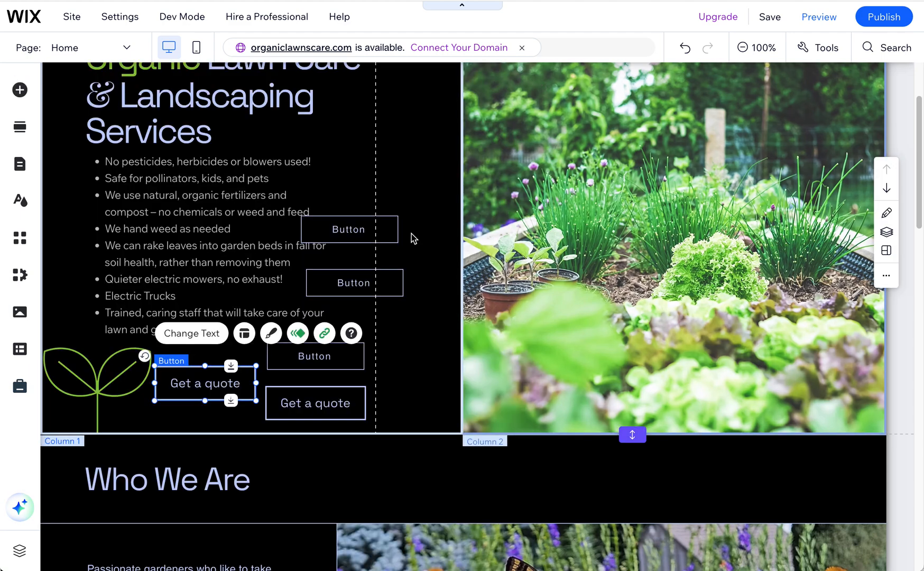
Step: Save the uppermost outlined button to My Designs under the name "Button Design"
click(350, 229)
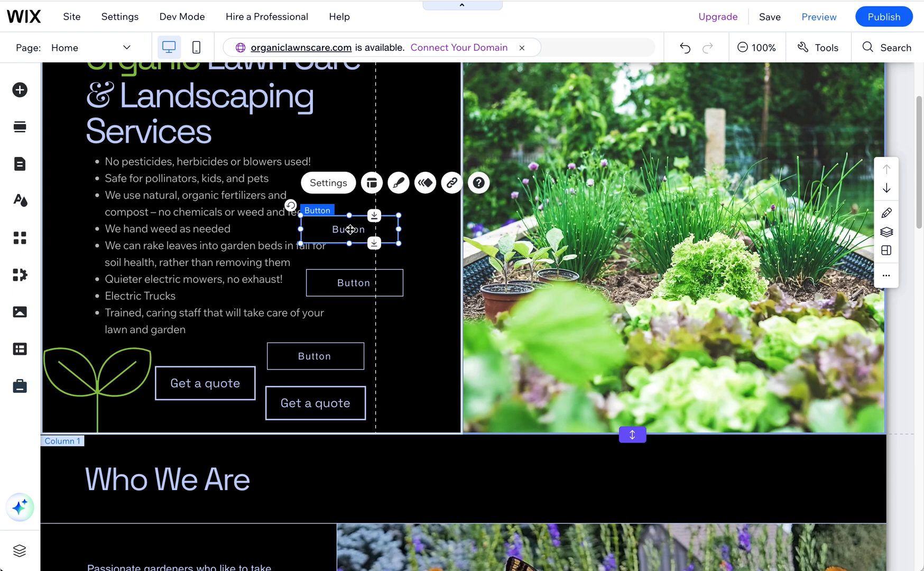
right_click(349, 229)
mouse_move(350, 234)
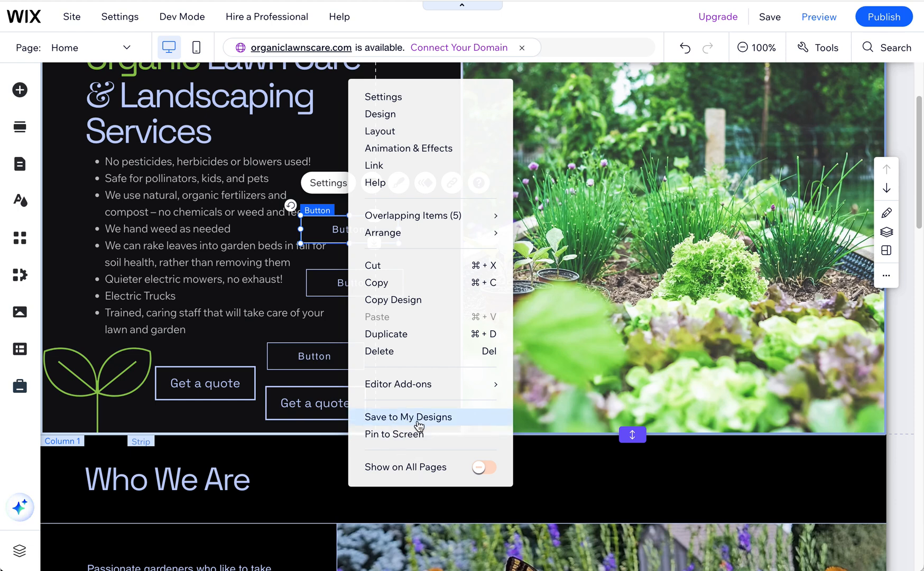
click(417, 422)
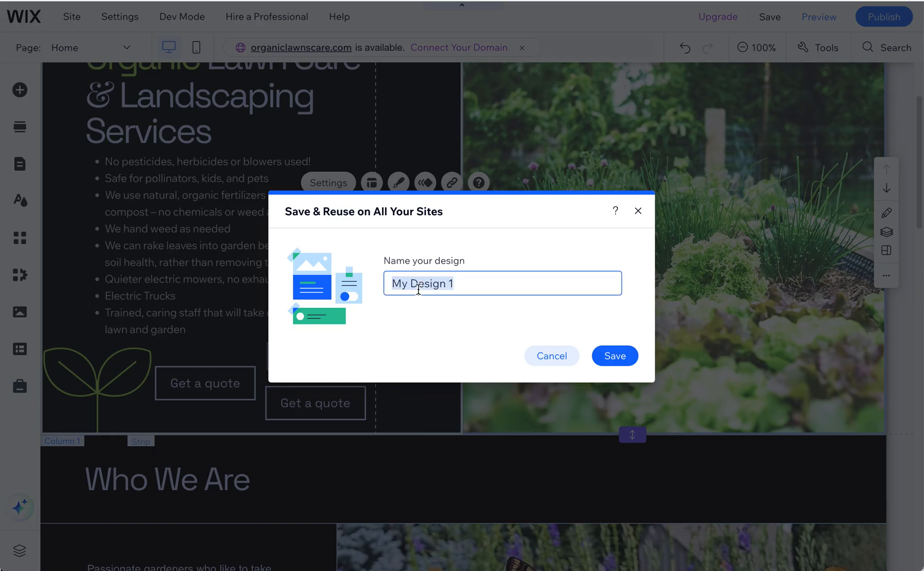
text(B)
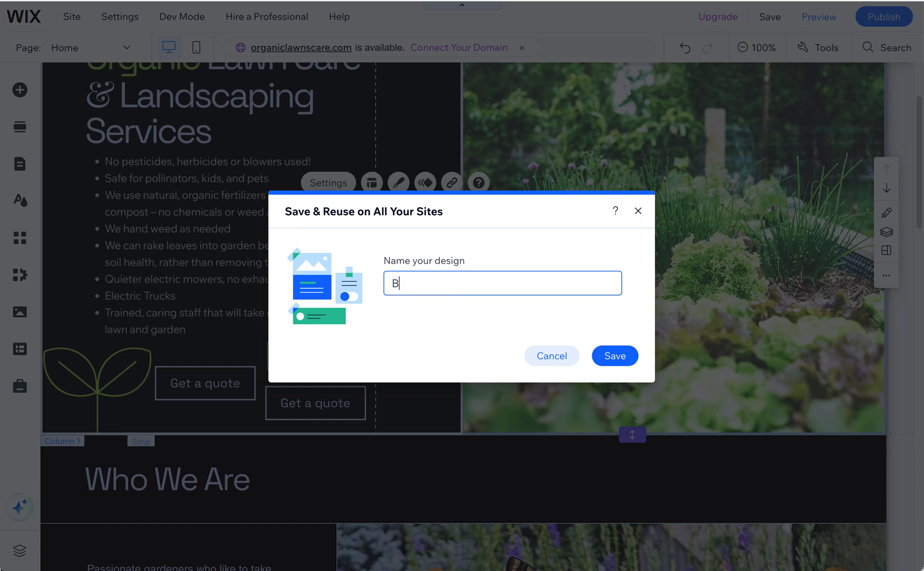
text(utton Design)
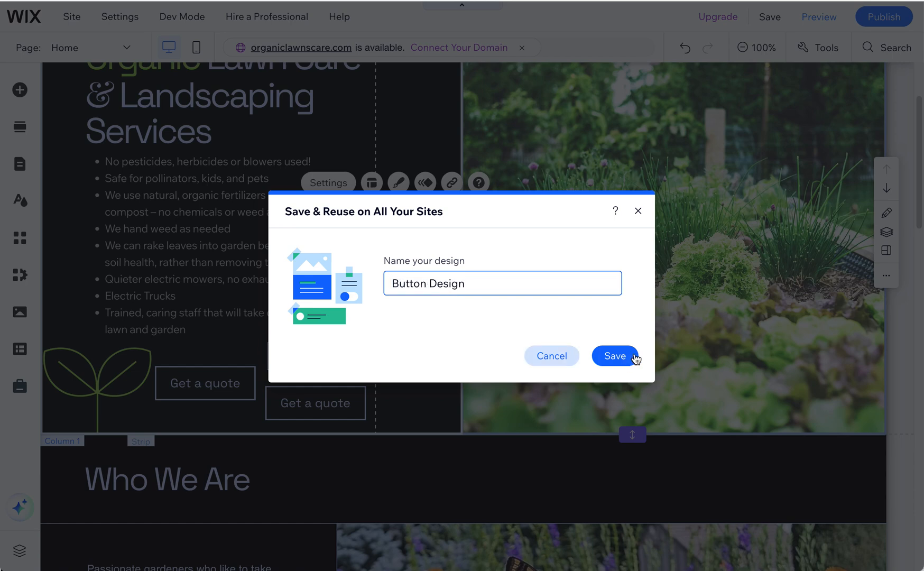
click(614, 355)
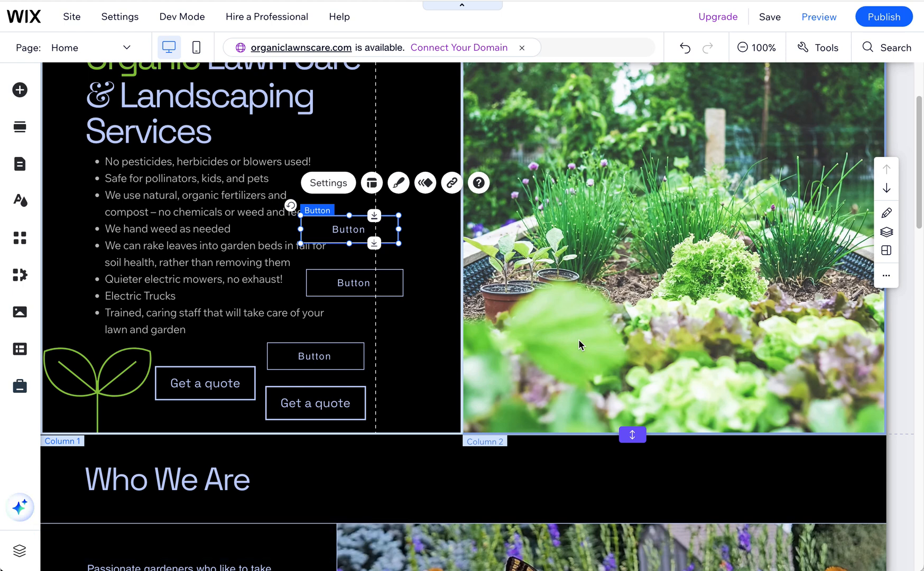
Step: Examine the saved elements in My Designs, including the Button Design entry
click(19, 89)
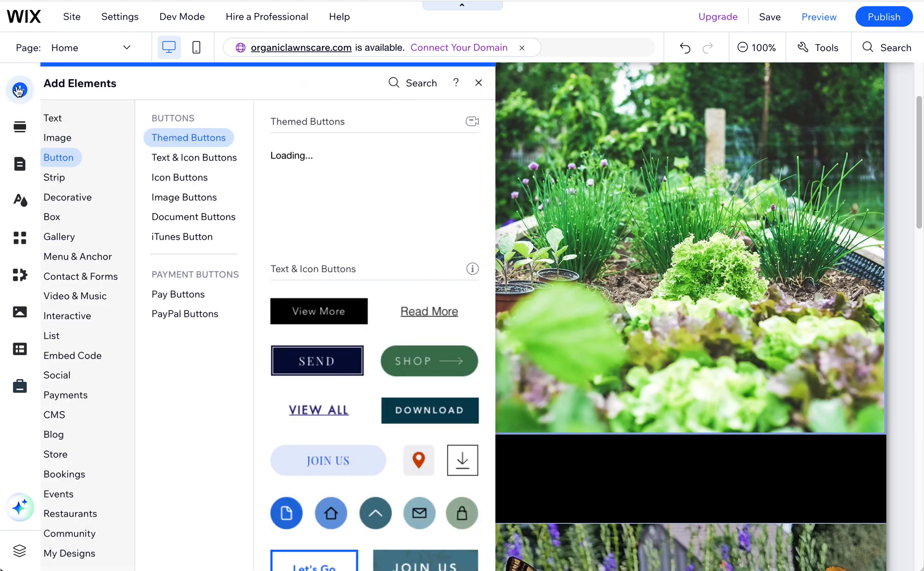
click(84, 533)
click(84, 554)
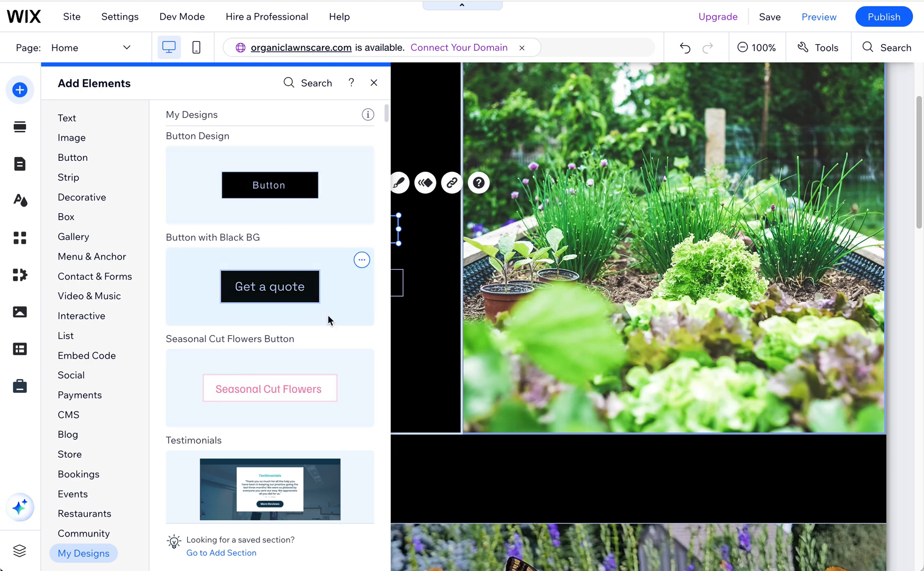
scroll(237, 456, down, 1)
scroll(238, 454, up, 1)
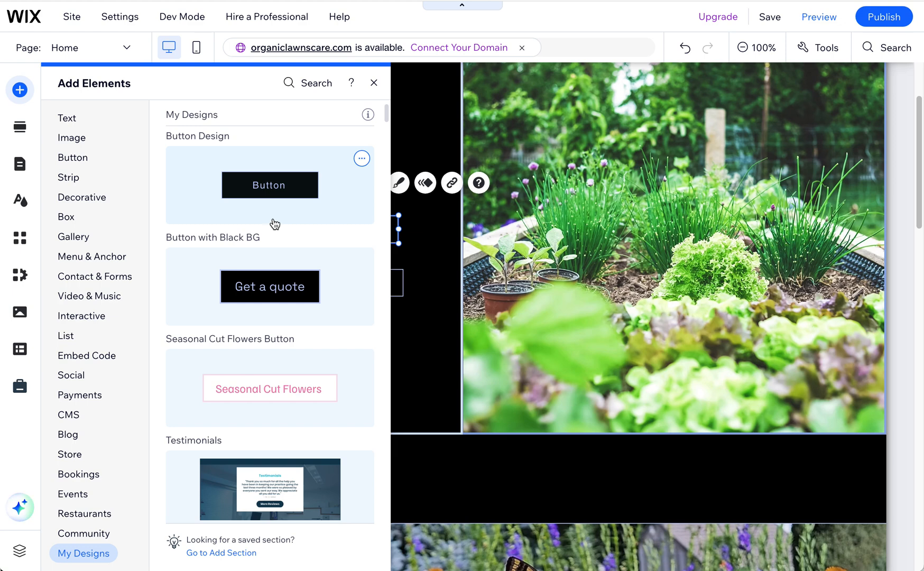
click(375, 83)
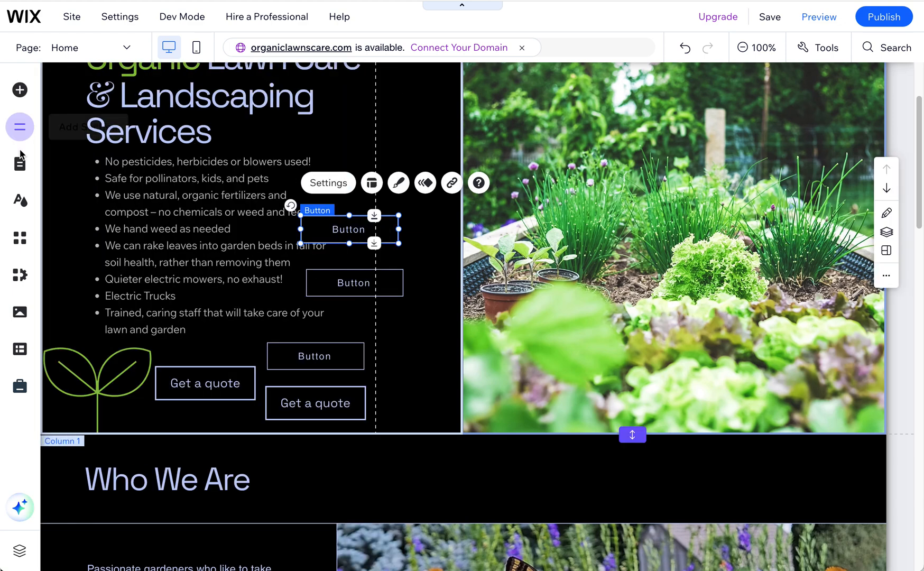
Step: Compare the addable themed buttons with the saved designs, and check the uppermost outlined button's option for saving to My Designs
click(20, 90)
click(91, 159)
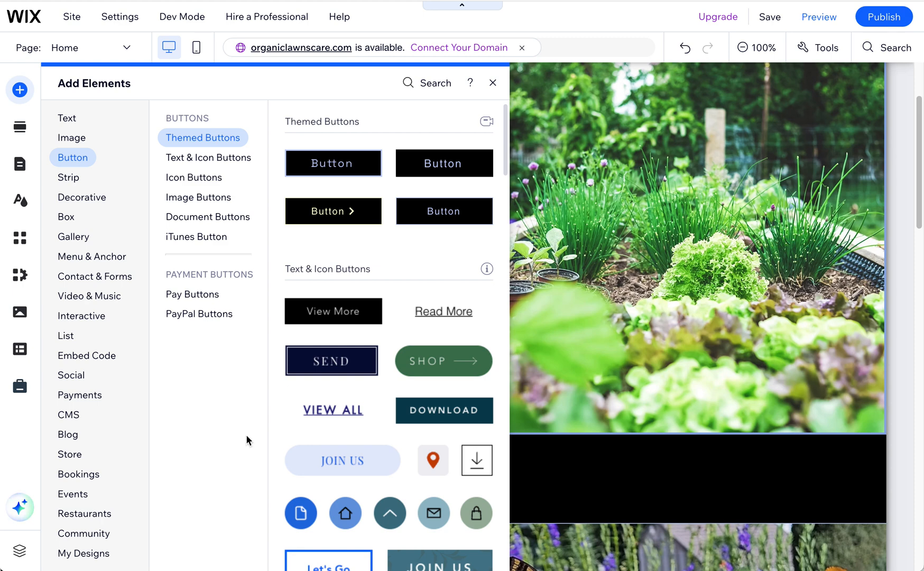
click(94, 553)
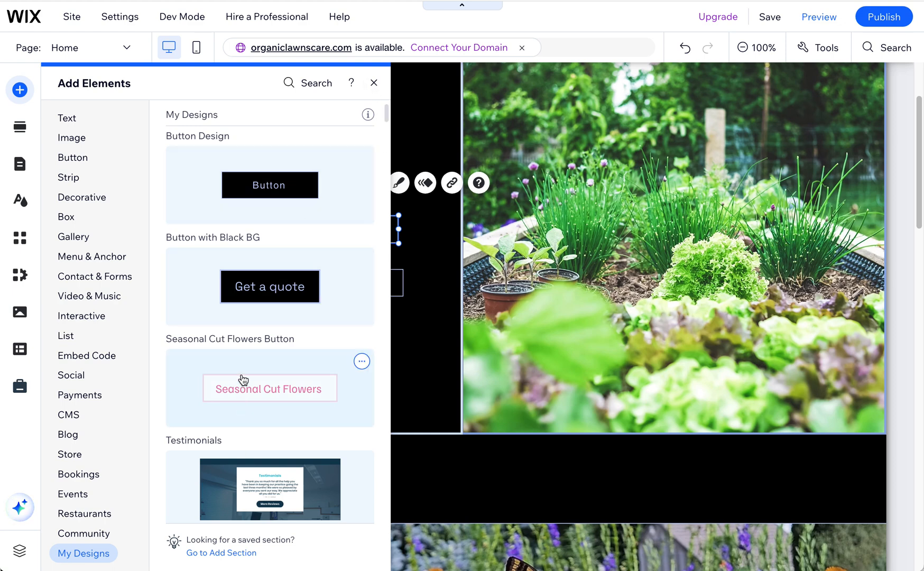
click(373, 86)
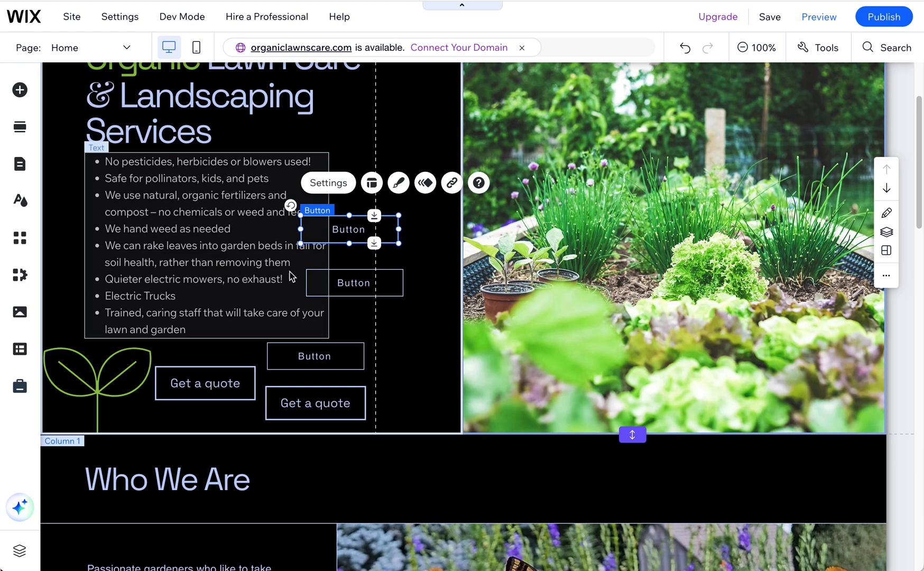
right_click(348, 234)
mouse_move(349, 239)
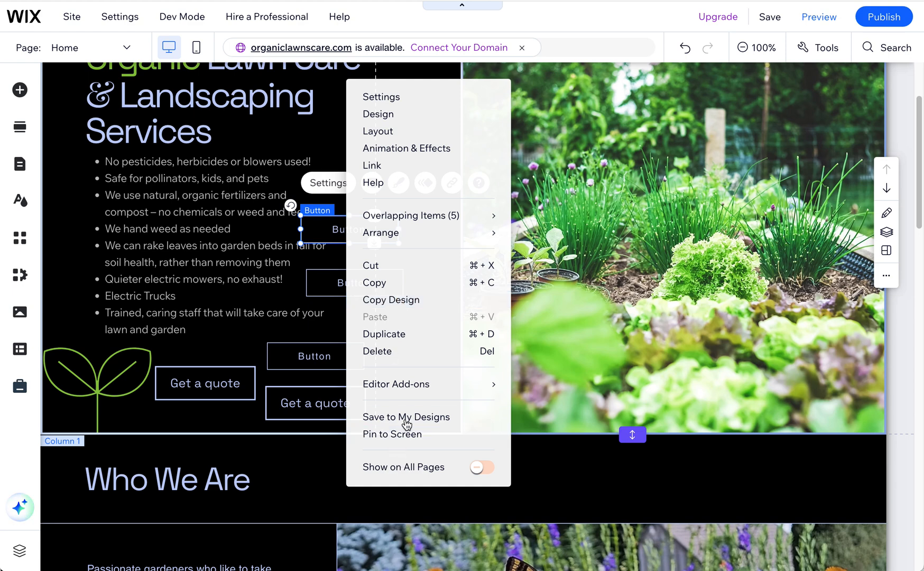
click(226, 391)
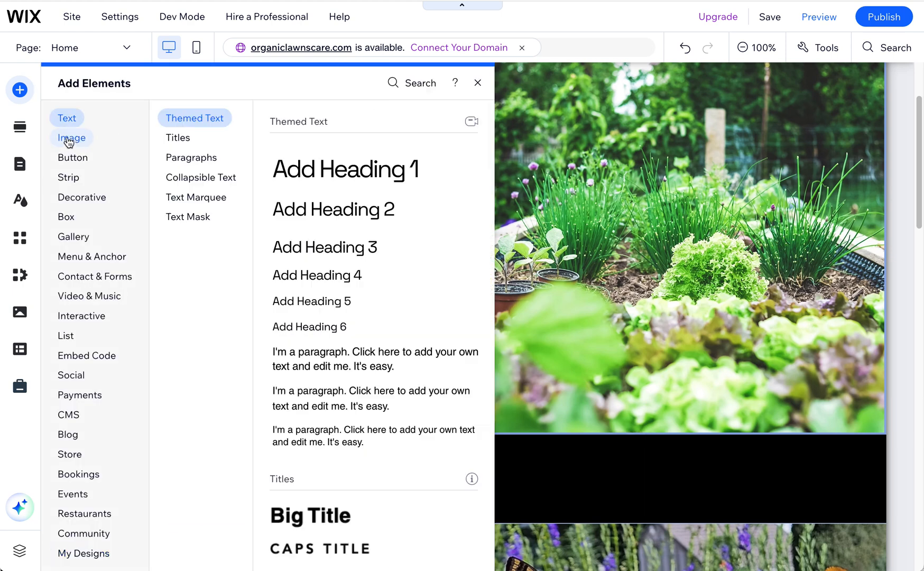
Step: Try placing the first themed button across the two columns of the Welcome section, and delete it
mouse_move(80, 159)
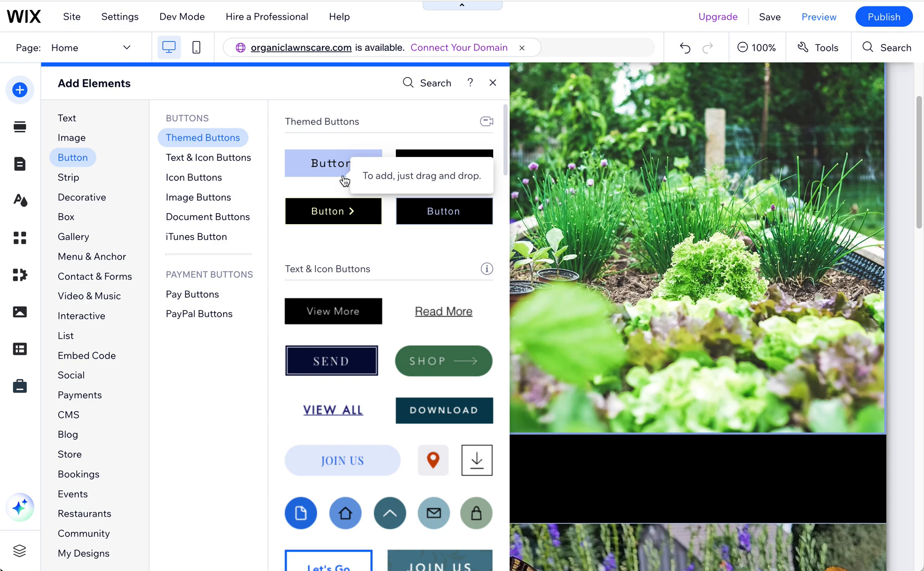
drag(338, 175, 452, 221)
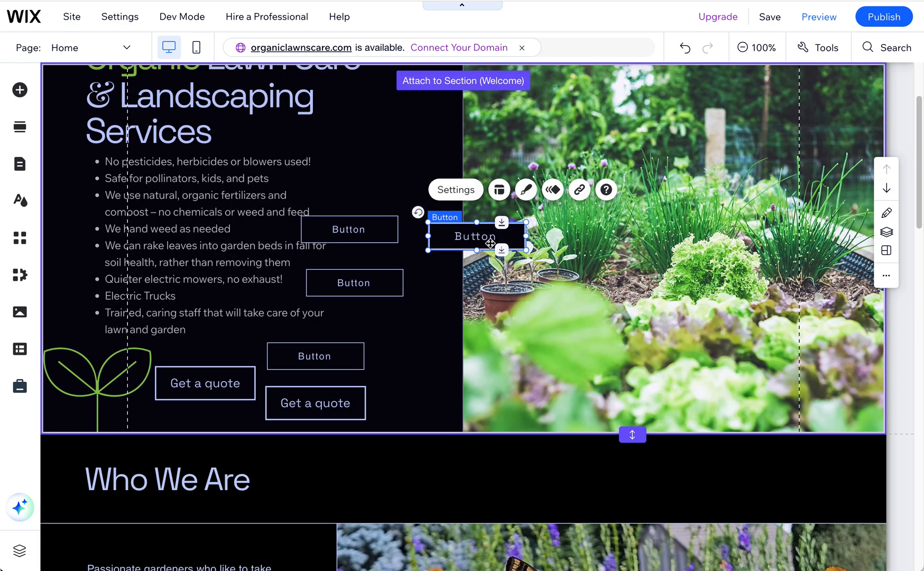
right_click(459, 238)
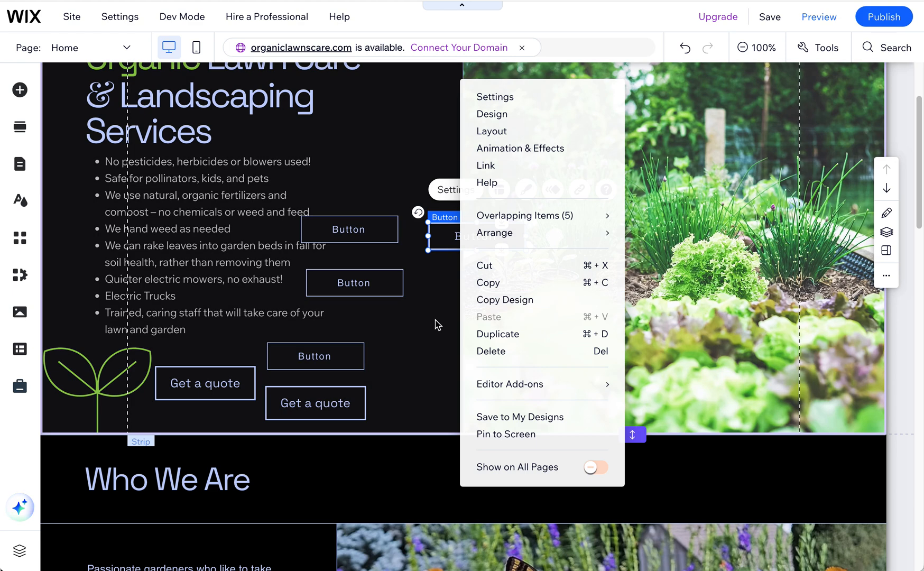
click(504, 299)
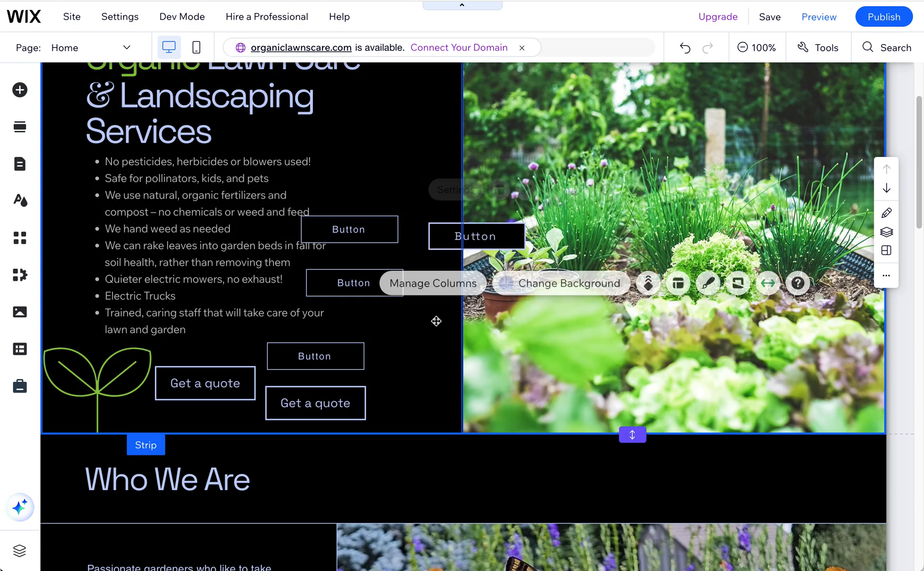
click(452, 236)
key(Delete)
Step: Delete the two upper outlined buttons beside the bulleted service list
click(373, 237)
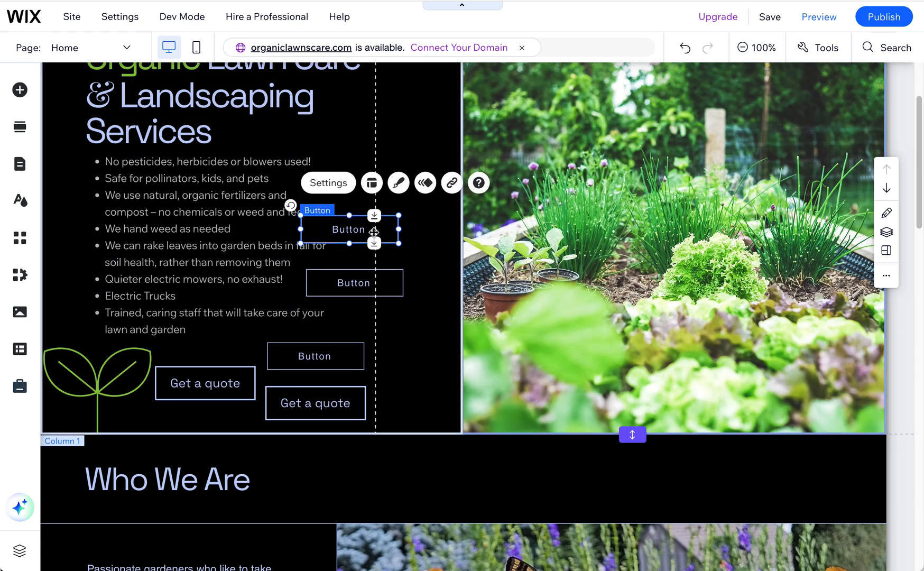
key(Delete)
click(359, 288)
key(Delete)
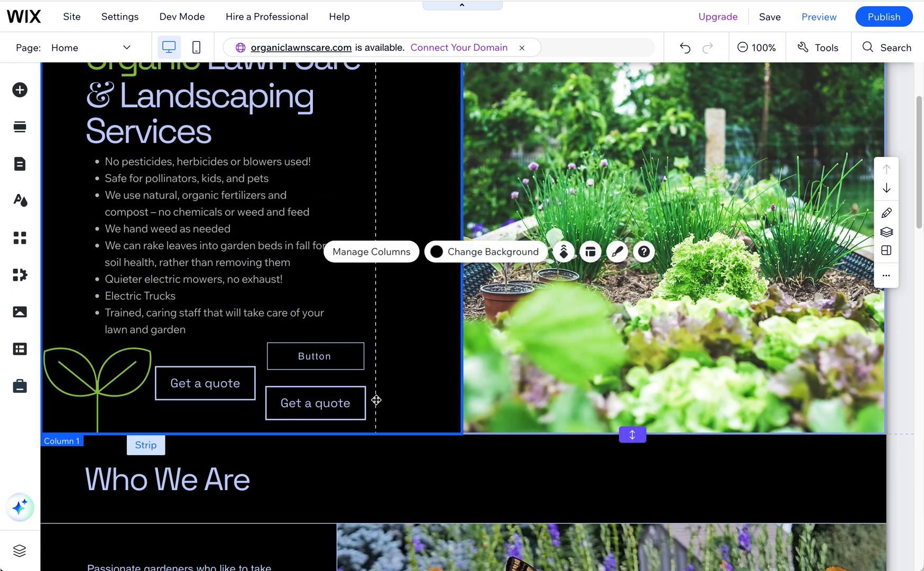
Step: Check the Get a quote button beside the leaf against the addable themed buttons, and select the remaining small outlined button
click(212, 389)
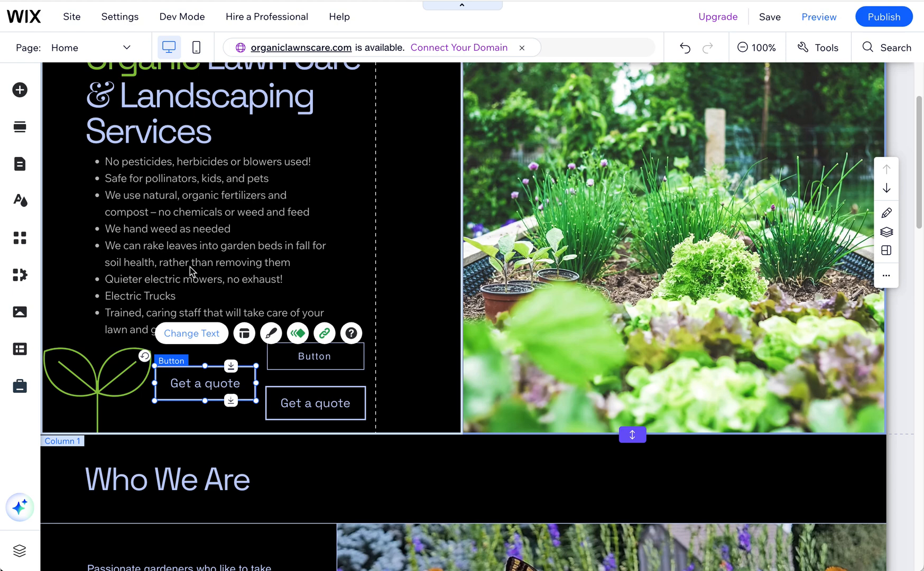
click(19, 93)
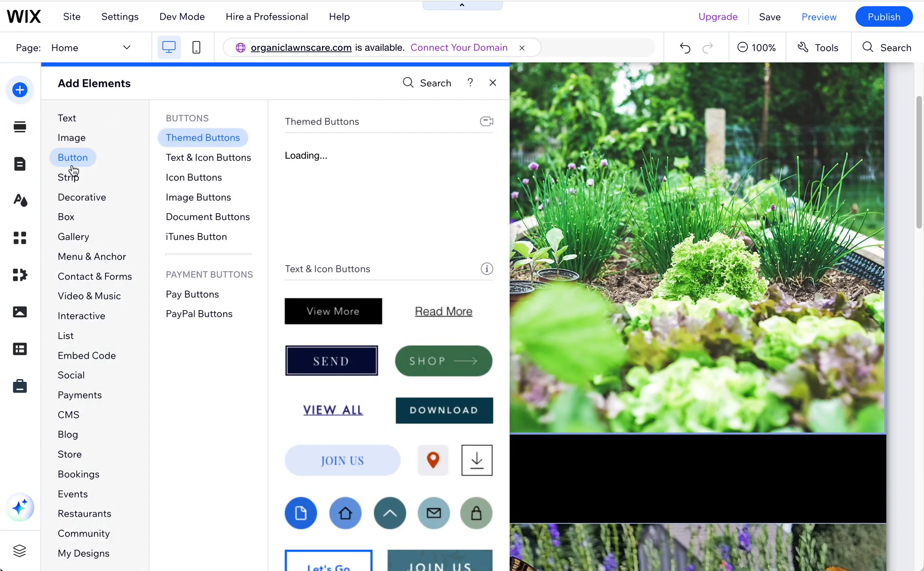
mouse_move(69, 163)
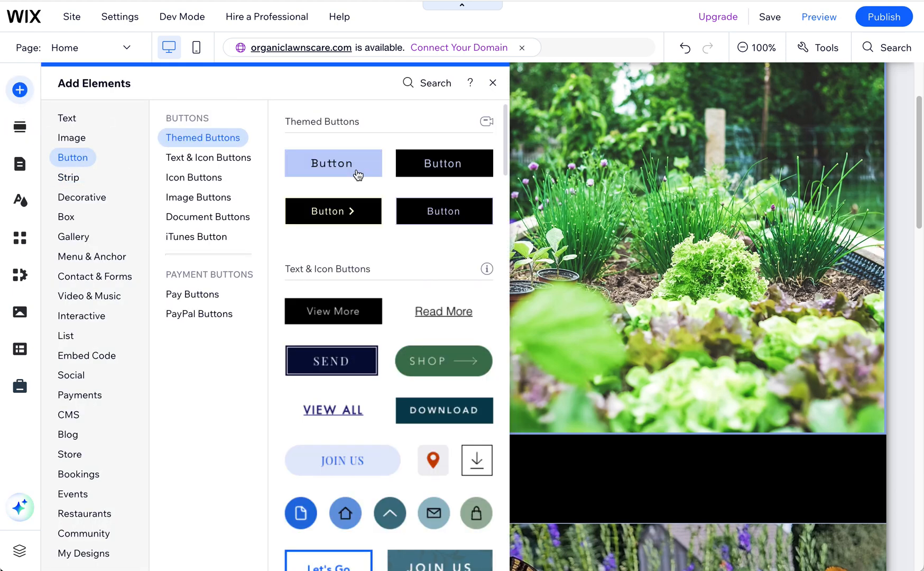
key(Escape)
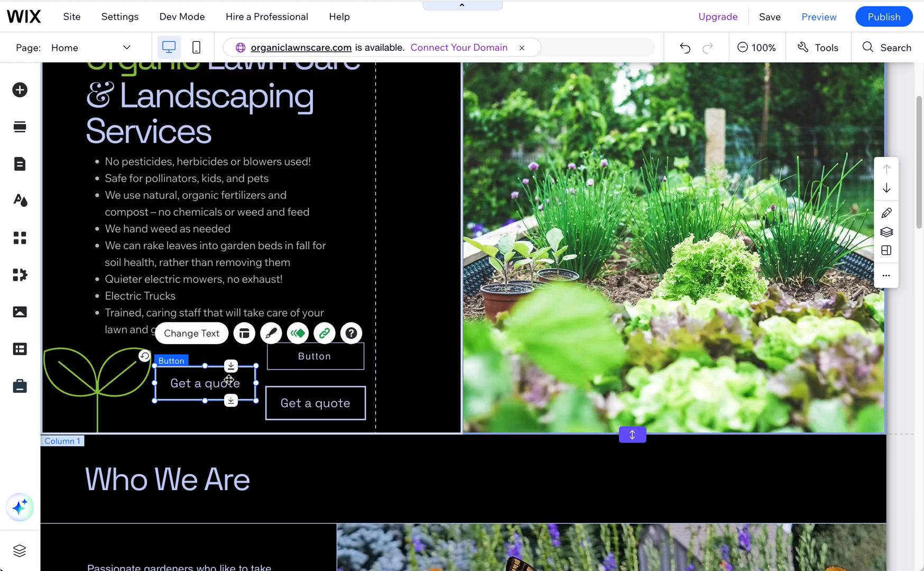
click(280, 368)
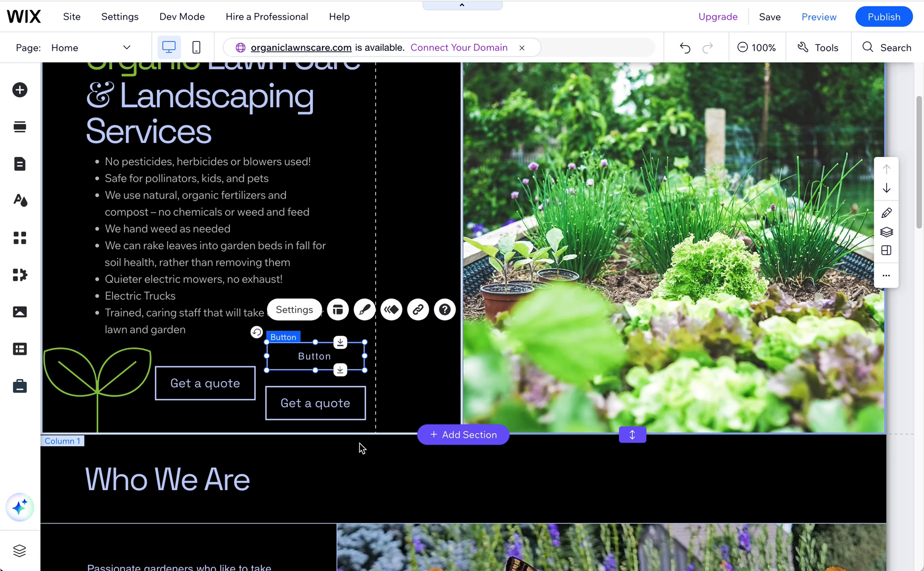
scroll(347, 457, up, 1)
scroll(349, 462, up, 2)
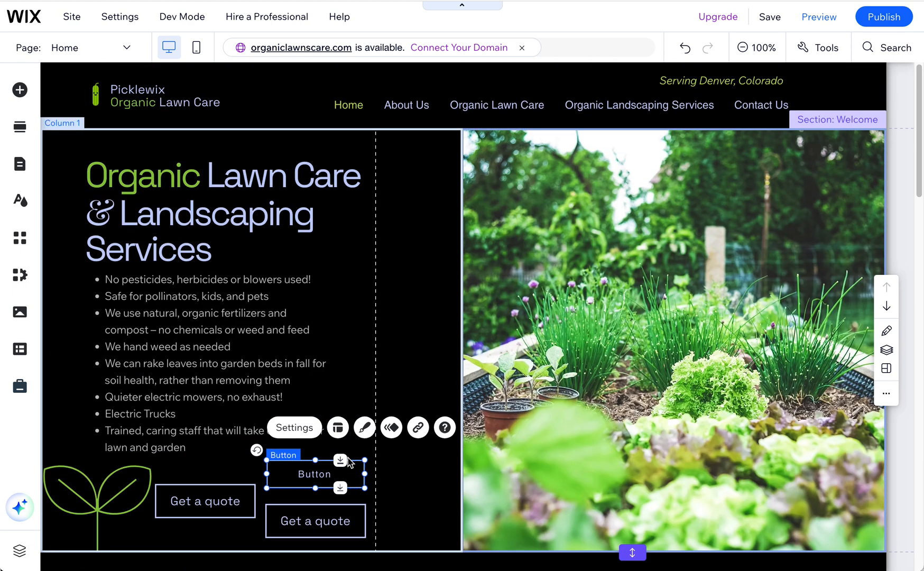